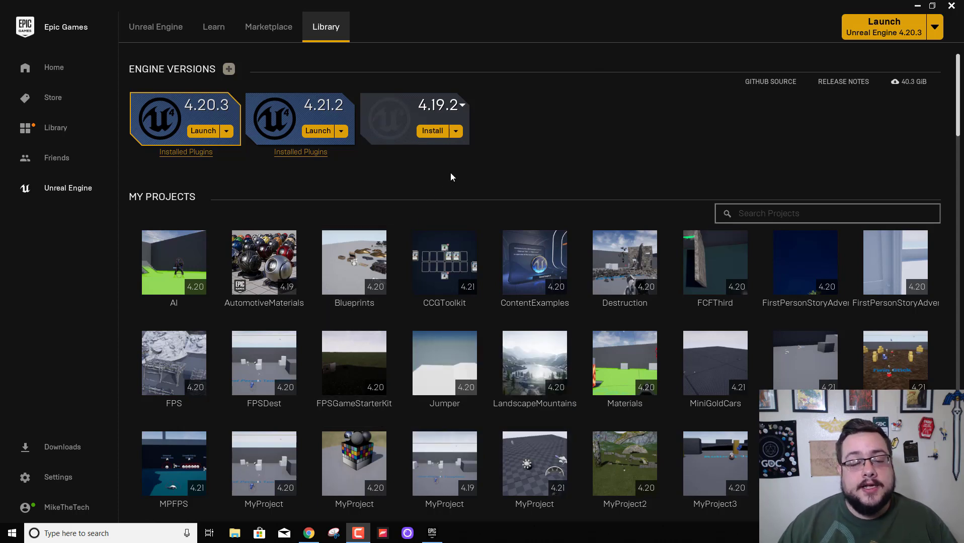
Launch Unreal Engine 4.21.2 and open the new project setup.
{"action": "mouse_move", "coordinate": [330, 141]}
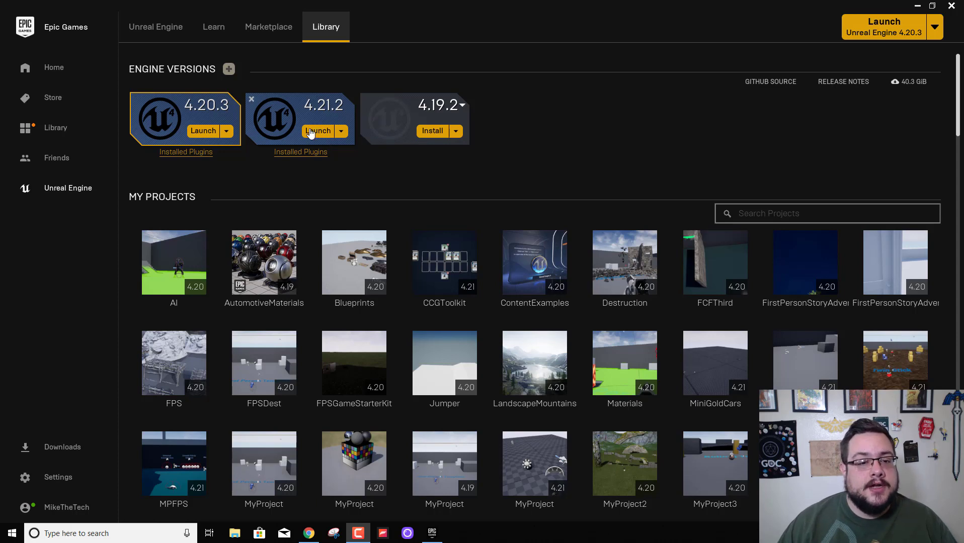
{"action": "left_click", "coordinate": [311, 132]}
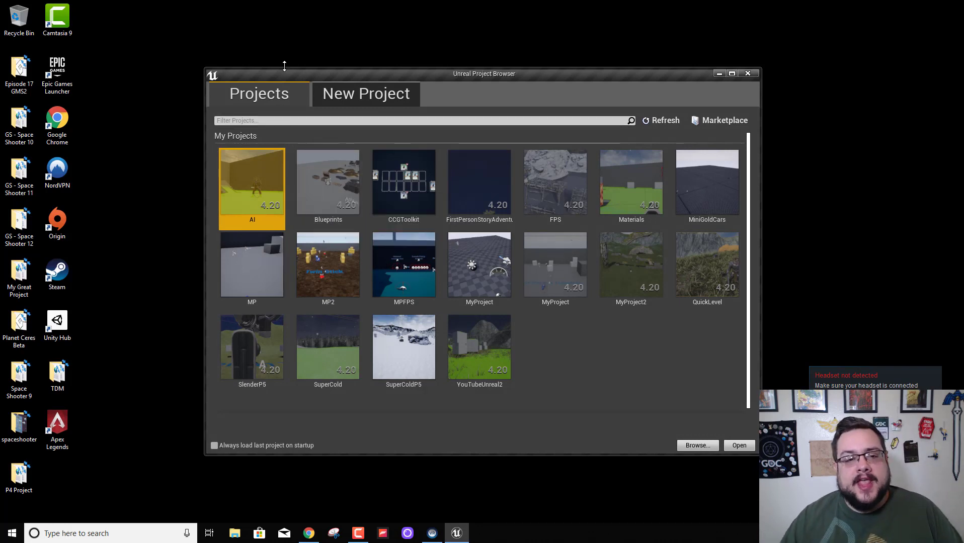
{"action": "left_click", "coordinate": [346, 97]}
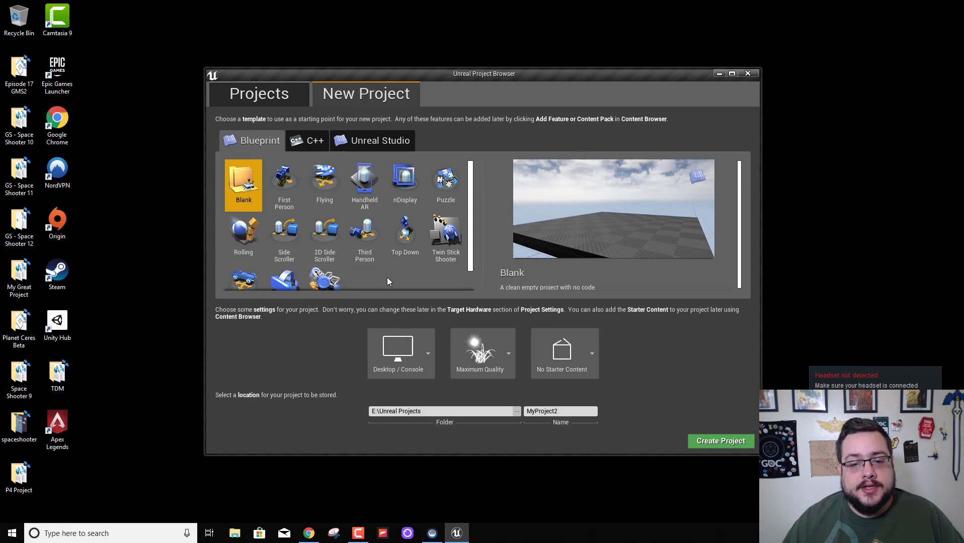
Choose the Third Person Blueprint template with Scalable 3D or 2D quality and With Starter Content.
{"action": "left_click", "coordinate": [372, 243]}
{"action": "left_click", "coordinate": [480, 352]}
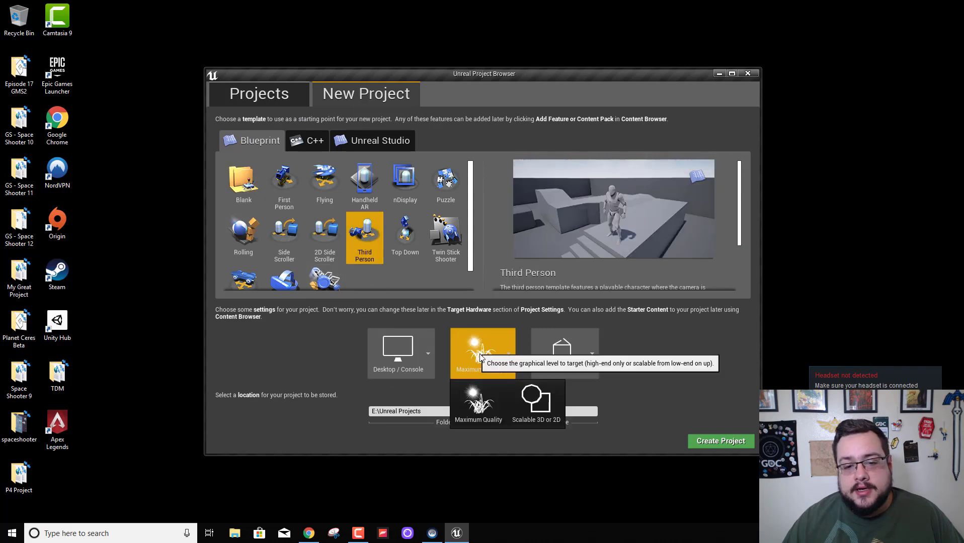
{"action": "left_click", "coordinate": [532, 421]}
{"action": "left_click", "coordinate": [538, 359]}
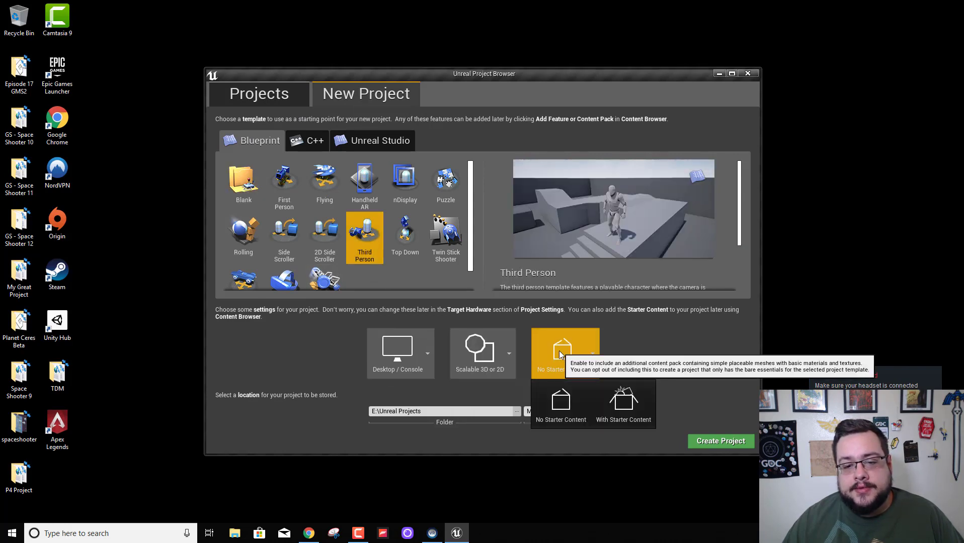
{"action": "left_click", "coordinate": [606, 403]}
Name the project MultiplayerExample and create it.
{"action": "left_click", "coordinate": [550, 411]}
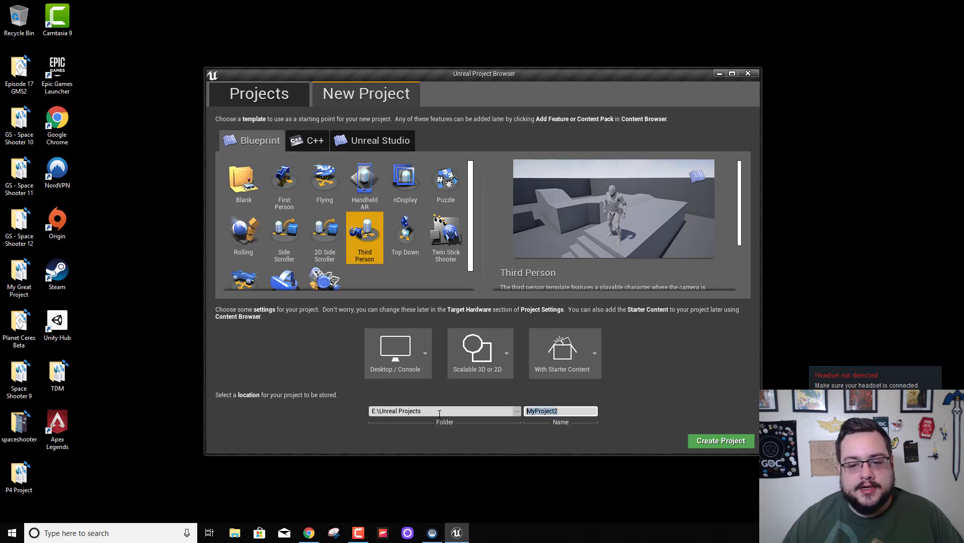
{"action": "type", "text": "Multiplasy"}
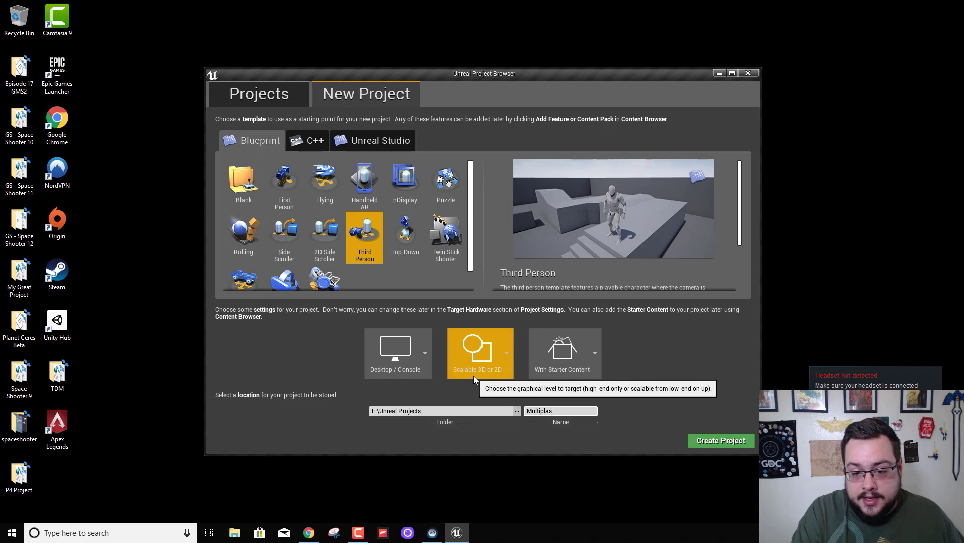
{"action": "key", "text": "BackSpace"}
{"action": "key", "text": "BackSpace"}
{"action": "type", "text": "yer"}
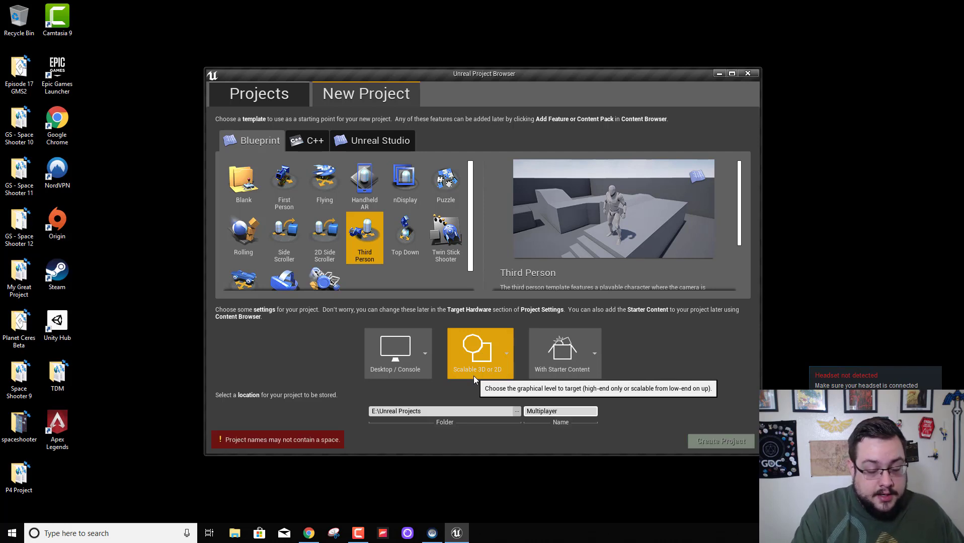
{"action": "type", "text": "Example"}
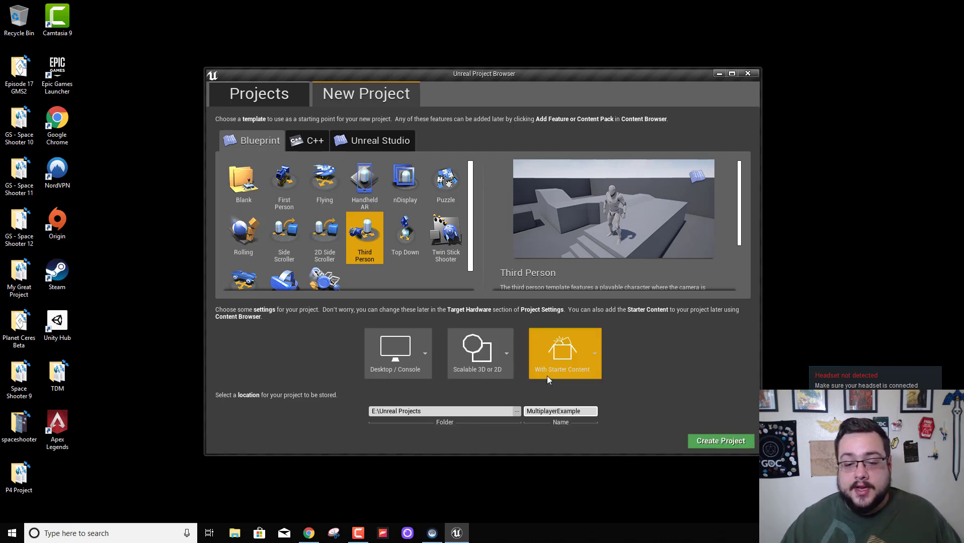
{"action": "left_click", "coordinate": [717, 445]}
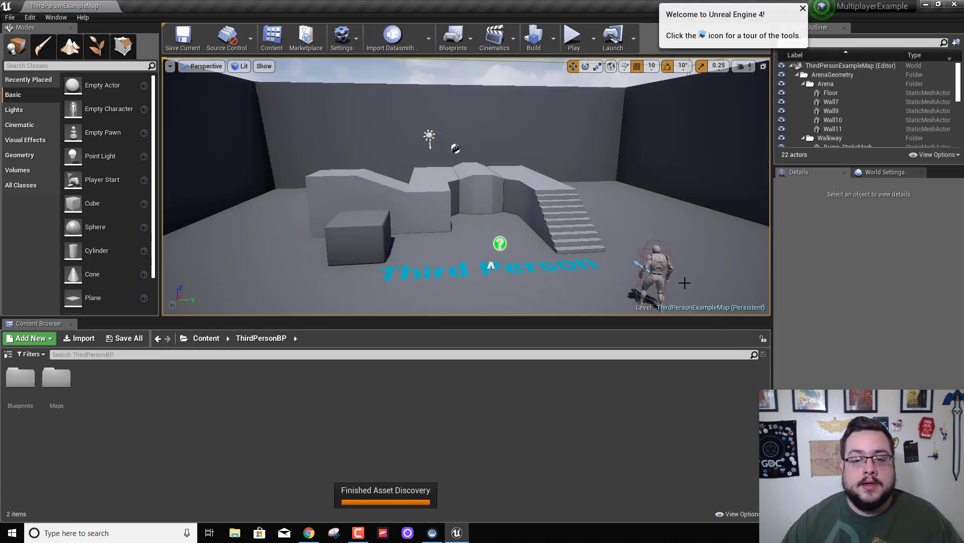
Play-test the example map by running and jumping the character around the arena, and end the play session.
{"action": "right_click_drag", "start_coordinate": [539, 219], "coordinate": [714, 221]}
{"action": "key", "text": "s"}
{"action": "key", "text": "w"}
{"action": "key", "text": "s"}
{"action": "left_click", "coordinate": [579, 39]}
{"action": "left_click", "coordinate": [573, 38]}
{"action": "key", "text": "w"}
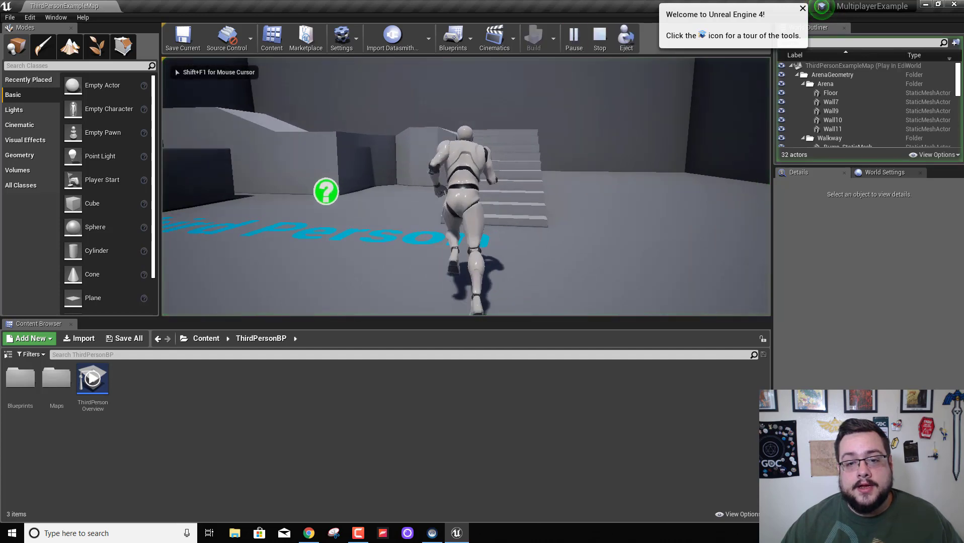
{"action": "key", "text": "w"}
{"action": "key", "text": "space"}
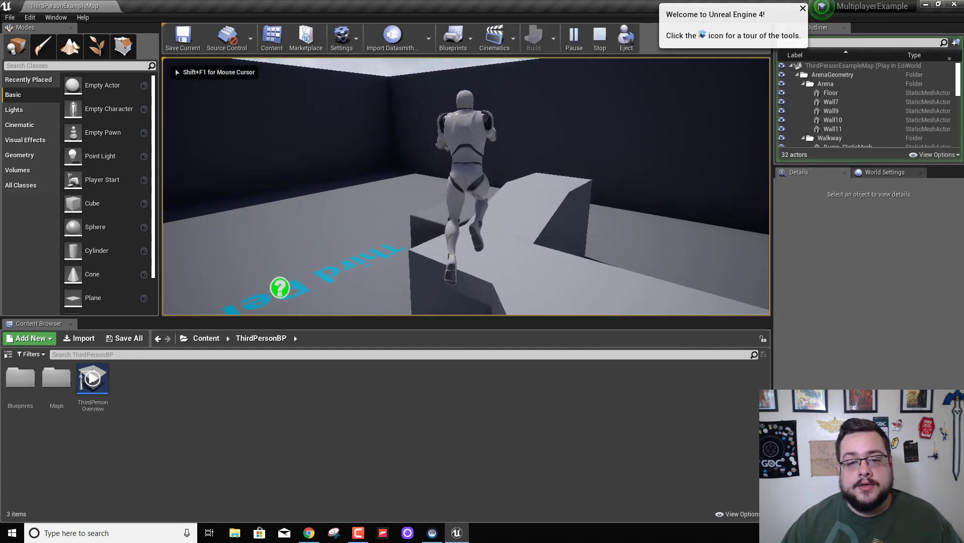
{"action": "key", "text": "w"}
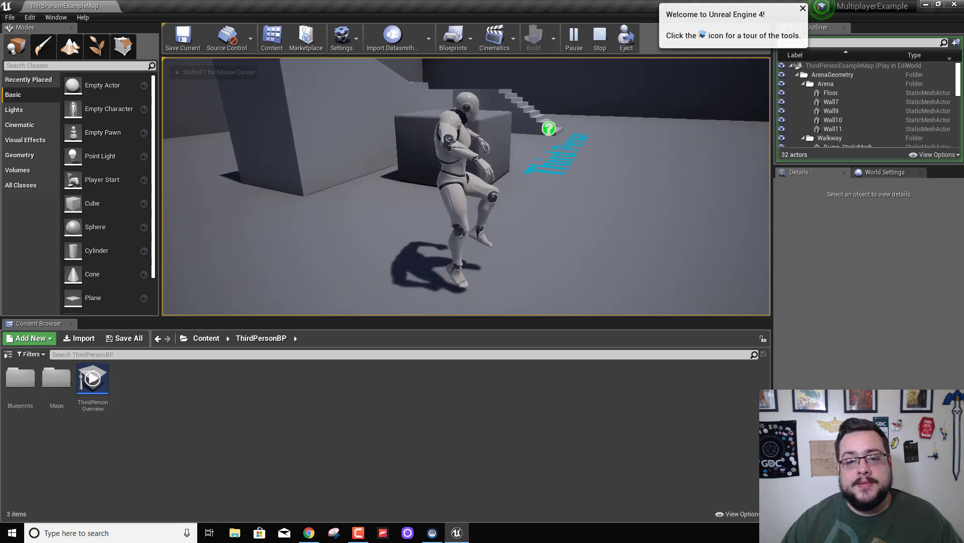
{"action": "key", "text": "Escape"}
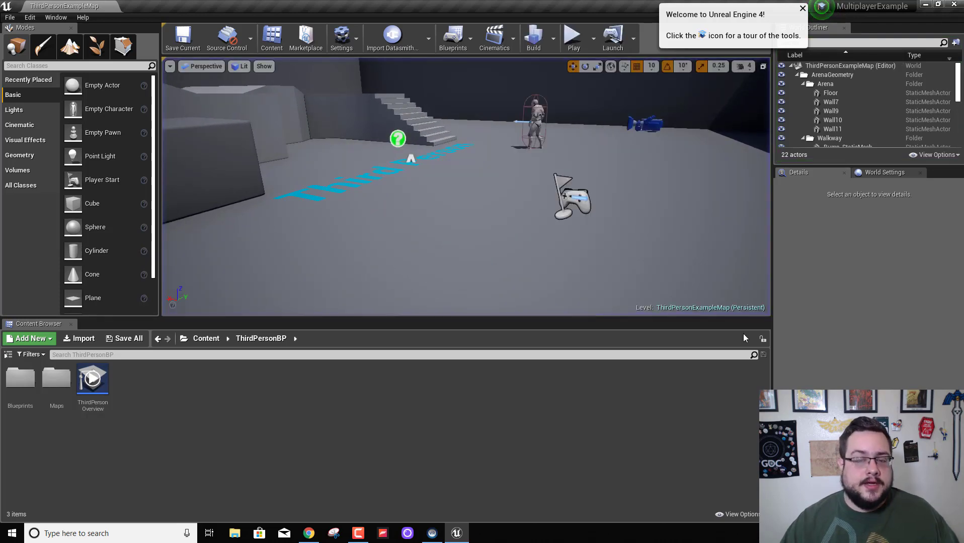
Place a second Player Start on the floor near the cube, at about X -770, Y -640, Z 222.
{"action": "right_click_drag", "start_coordinate": [692, 264], "coordinate": [659, 262]}
{"action": "key", "text": "w"}
{"action": "key", "text": "s"}
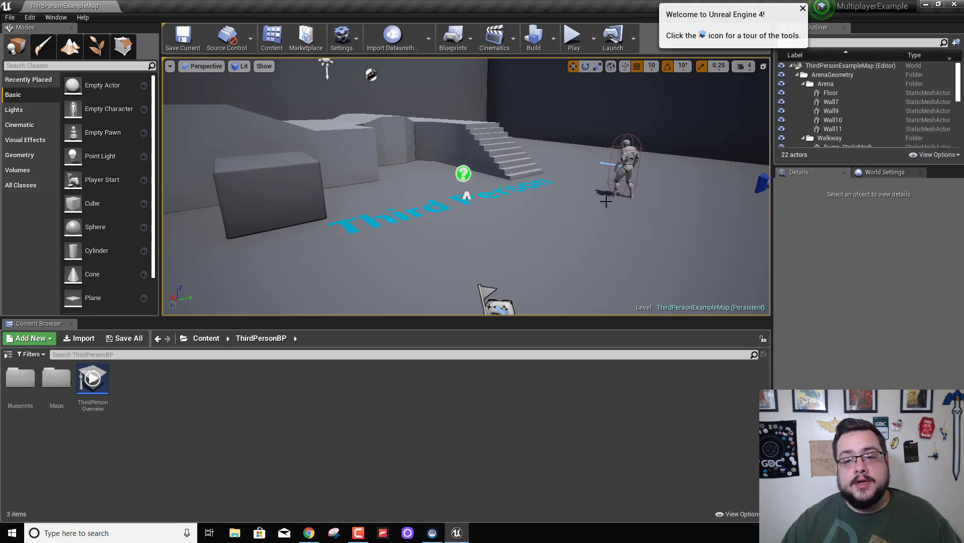
{"action": "right_click_drag", "start_coordinate": [607, 204], "coordinate": [614, 211]}
{"action": "key", "text": "s"}
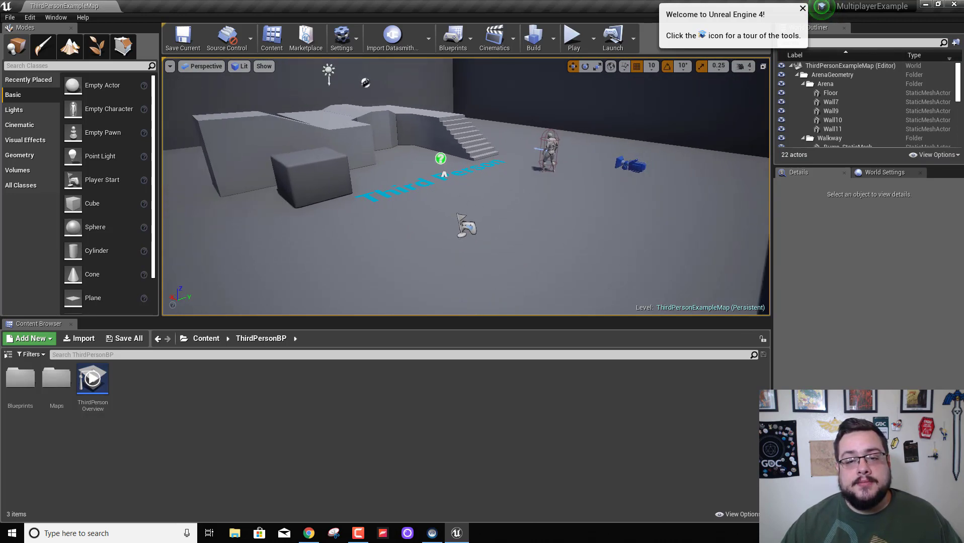
{"action": "left_click", "coordinate": [440, 159]}
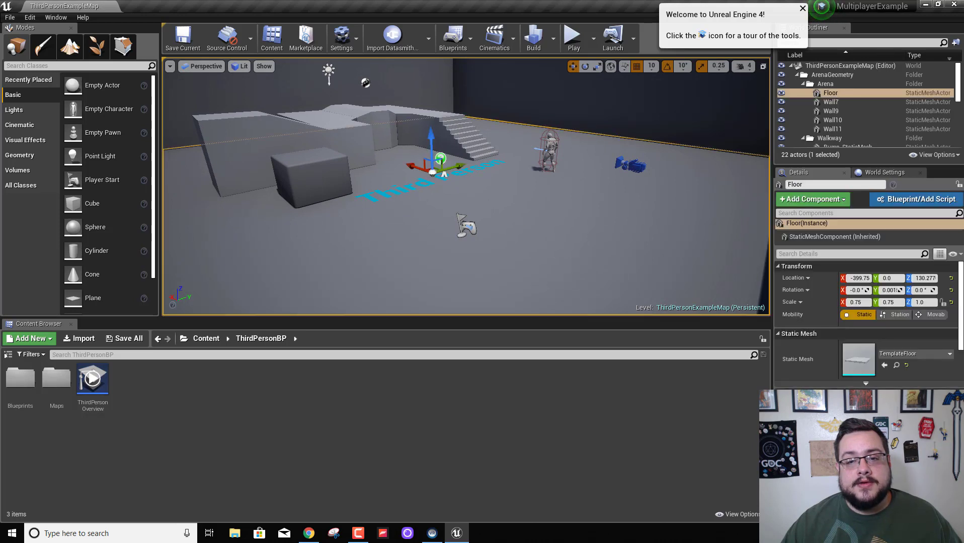
{"action": "left_click", "coordinate": [466, 227]}
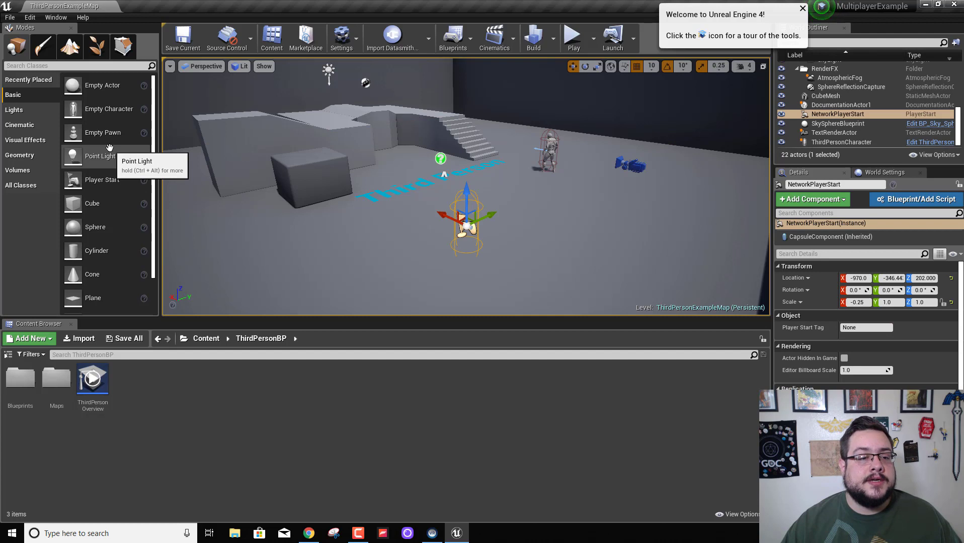
{"action": "left_click_drag", "start_coordinate": [107, 179], "coordinate": [314, 267]}
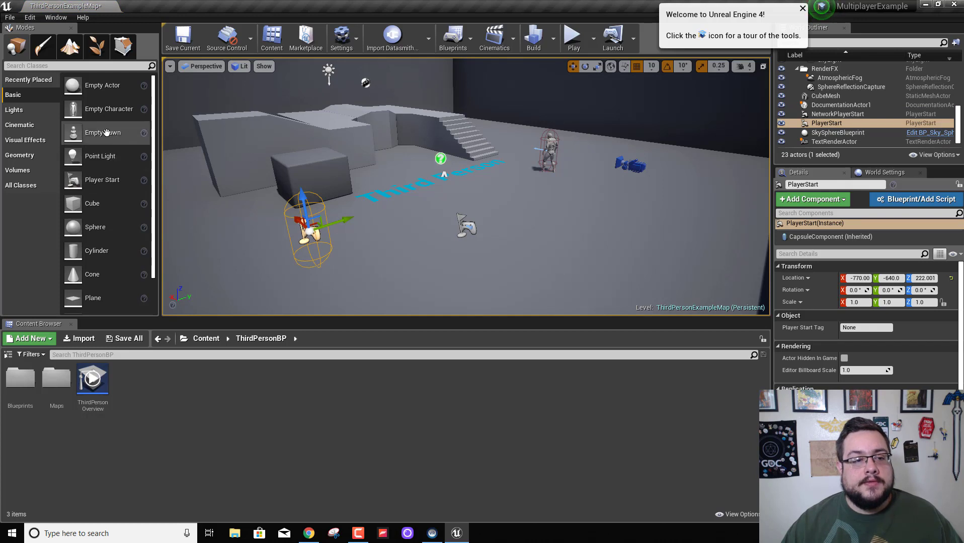
{"action": "right_click_drag", "start_coordinate": [536, 186], "coordinate": [503, 166]}
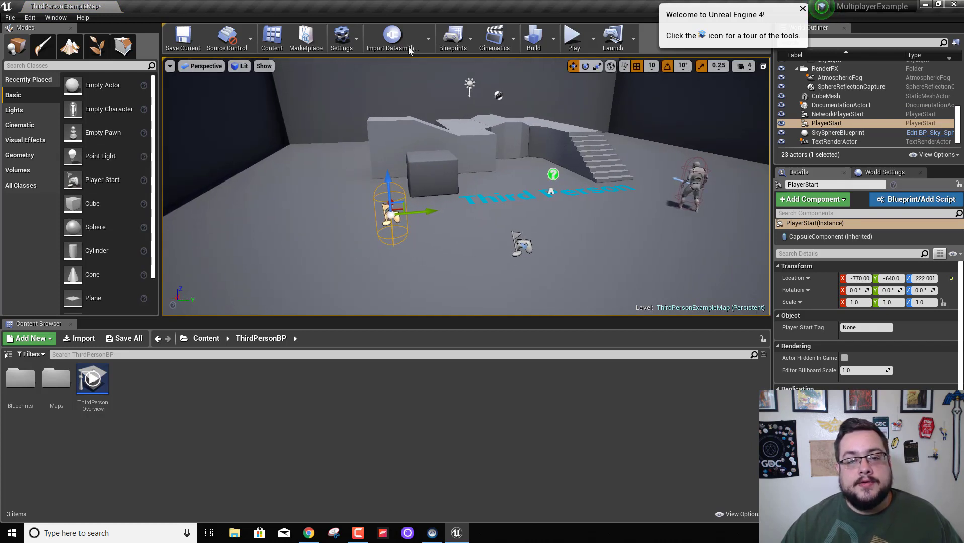
Open the Level Blueprint of the example map and maximize its editor window.
{"action": "left_click", "coordinate": [465, 41]}
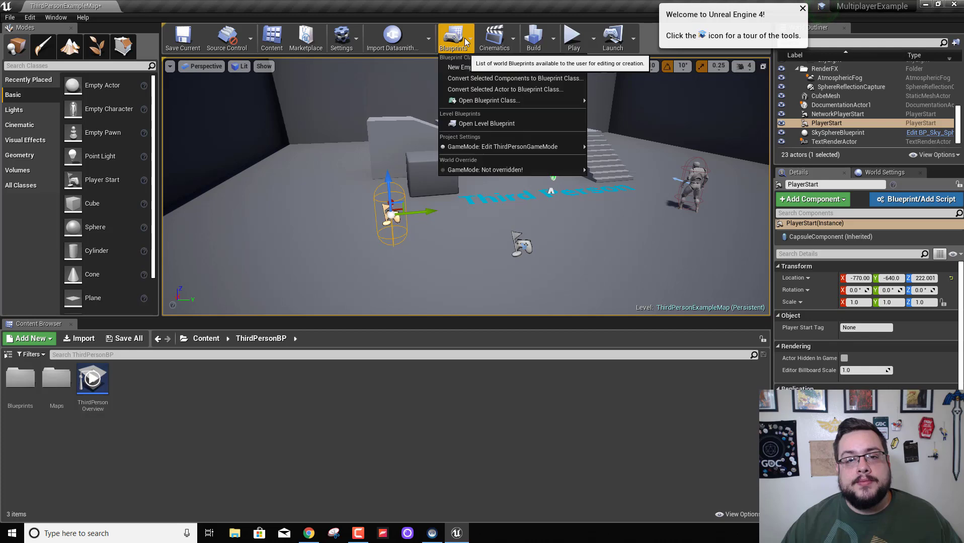
{"action": "left_click", "coordinate": [489, 125]}
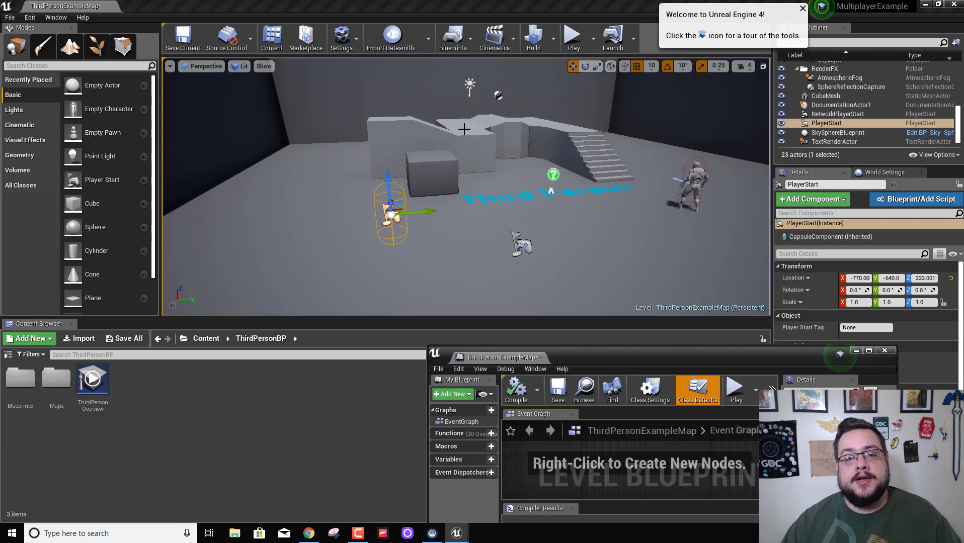
{"action": "left_click_drag", "start_coordinate": [621, 351], "coordinate": [484, 155]}
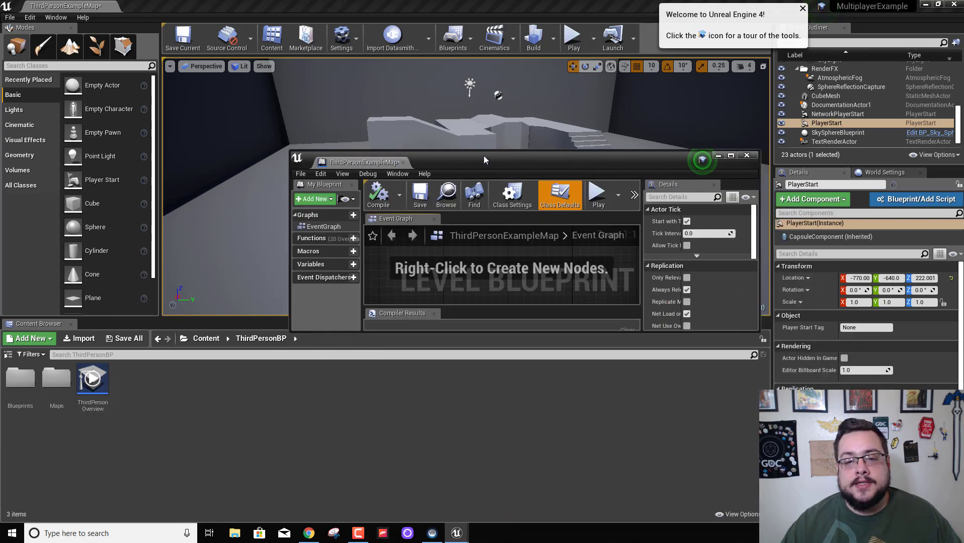
{"action": "double_click", "coordinate": [484, 155]}
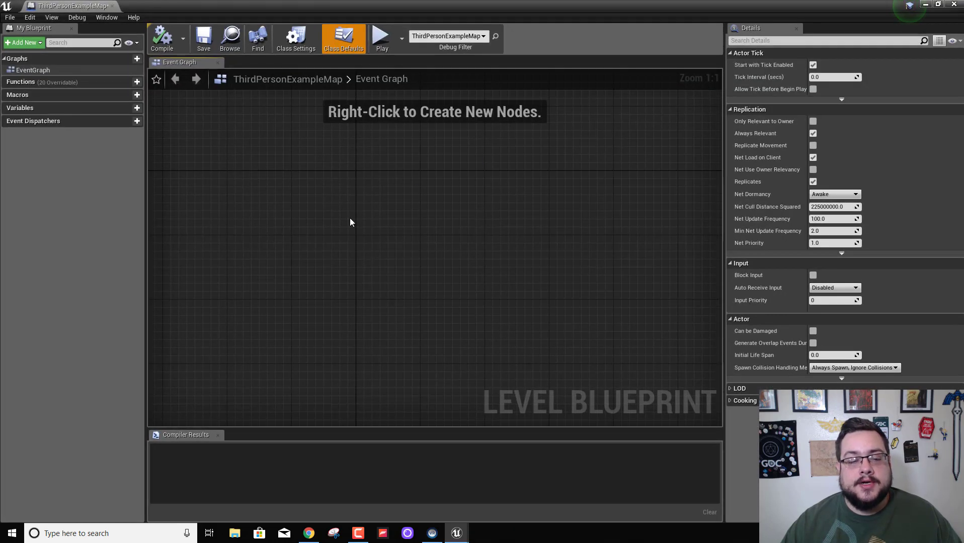
Add an Event BeginPlay node to the Level Blueprint's event graph.
{"action": "right_click", "coordinate": [350, 218]}
{"action": "type", "text": "begin"}
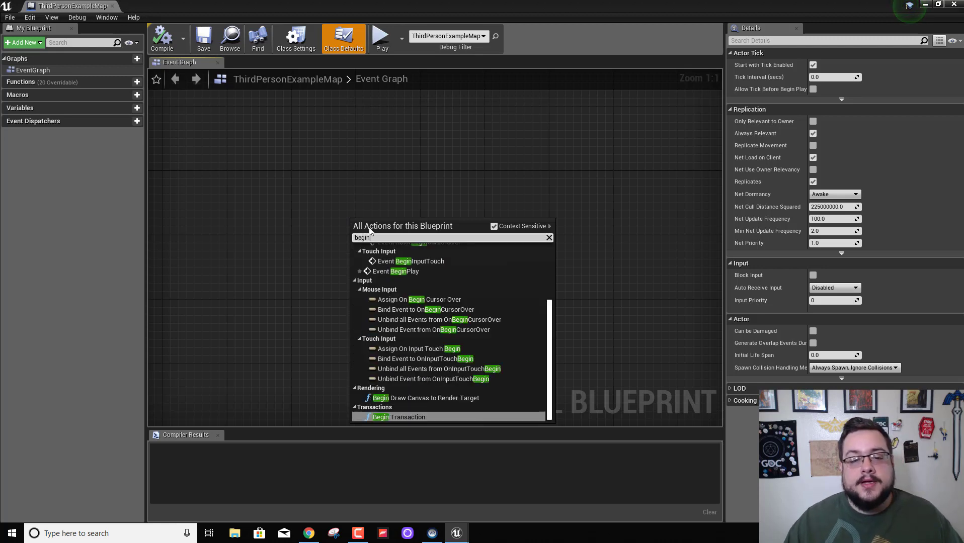
{"action": "left_click", "coordinate": [385, 273]}
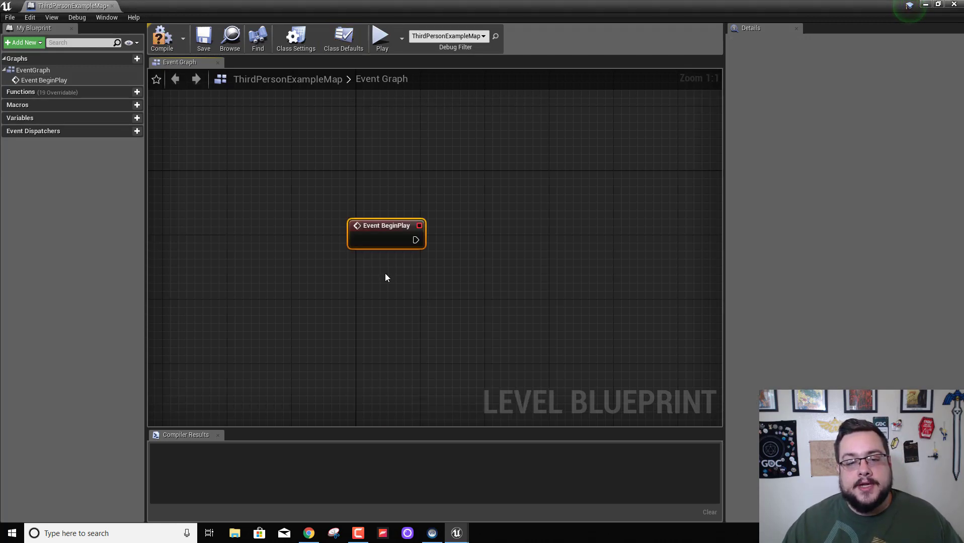
Add a Create Player node executed by Event BeginPlay and line the two nodes up in a row.
{"action": "left_click_drag", "start_coordinate": [378, 232], "coordinate": [386, 174]}
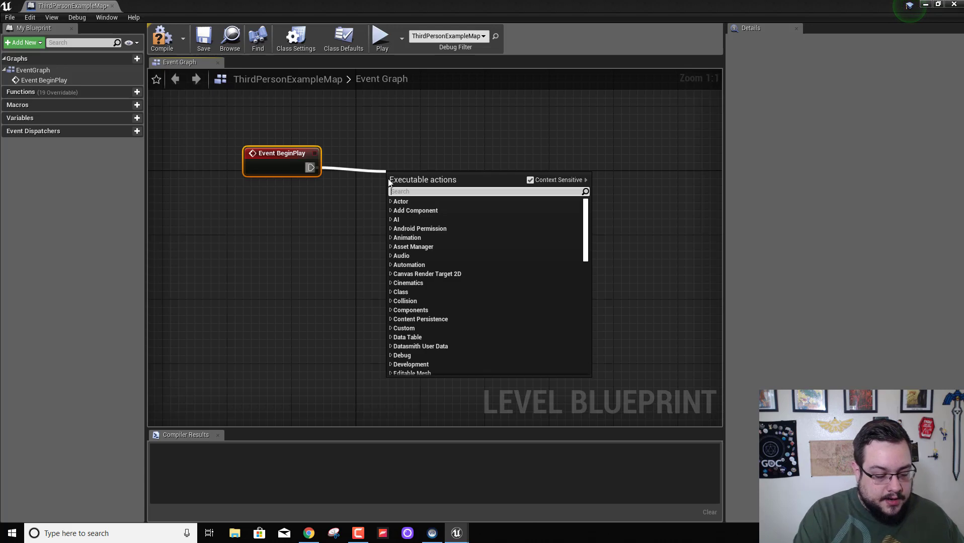
{"action": "type", "text": "create pl"}
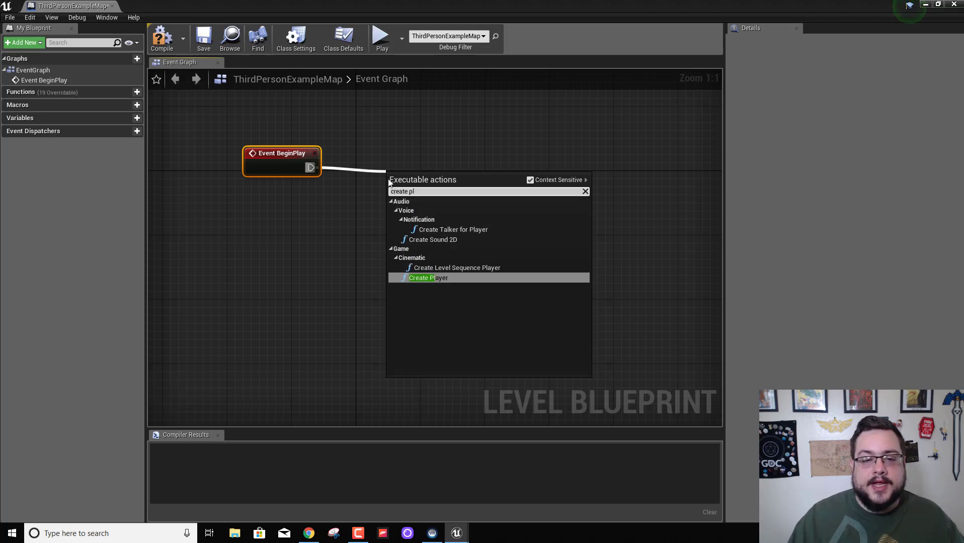
{"action": "left_click", "coordinate": [446, 278]}
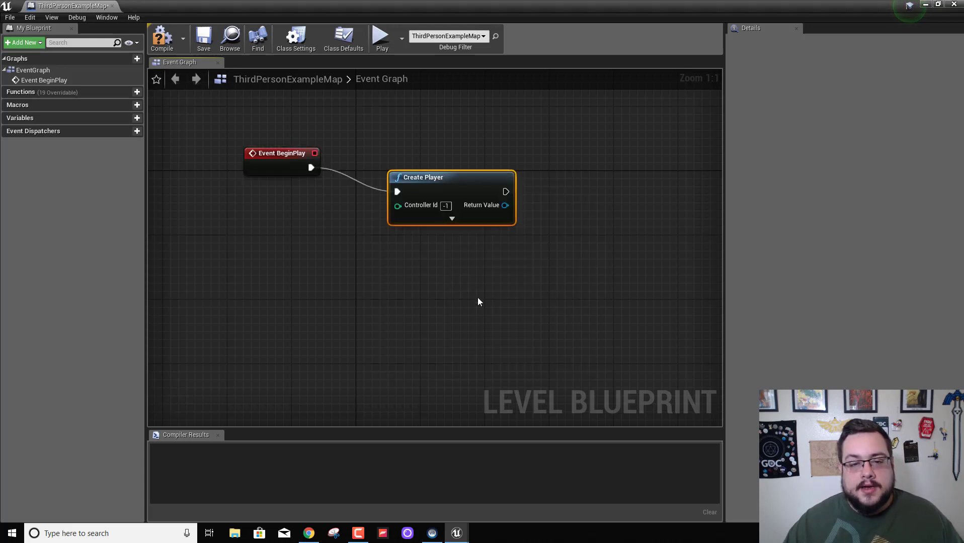
{"action": "left_click_drag", "start_coordinate": [450, 177], "coordinate": [435, 155]}
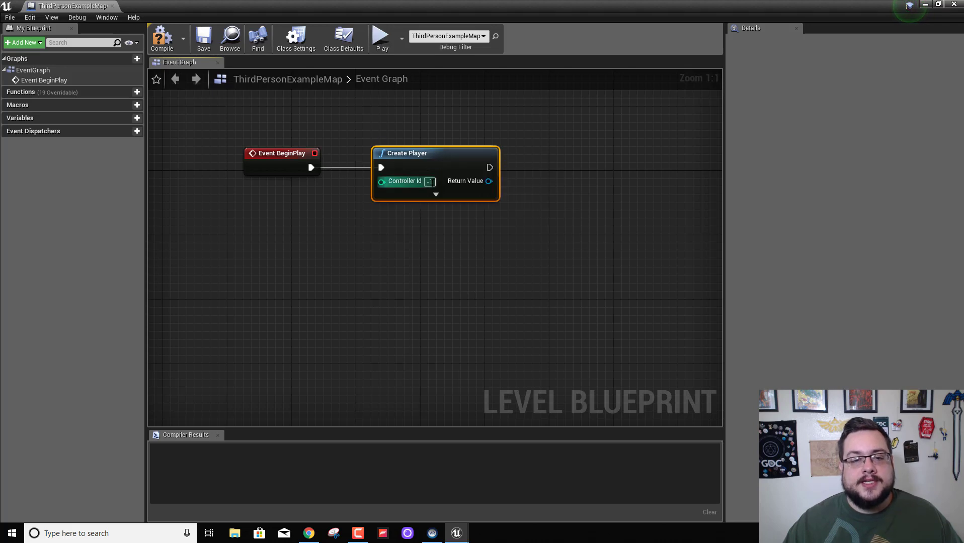
Set the Create Player node's Controller Id to 1 and compile the Level Blueprint.
{"action": "type", "text": "1"}
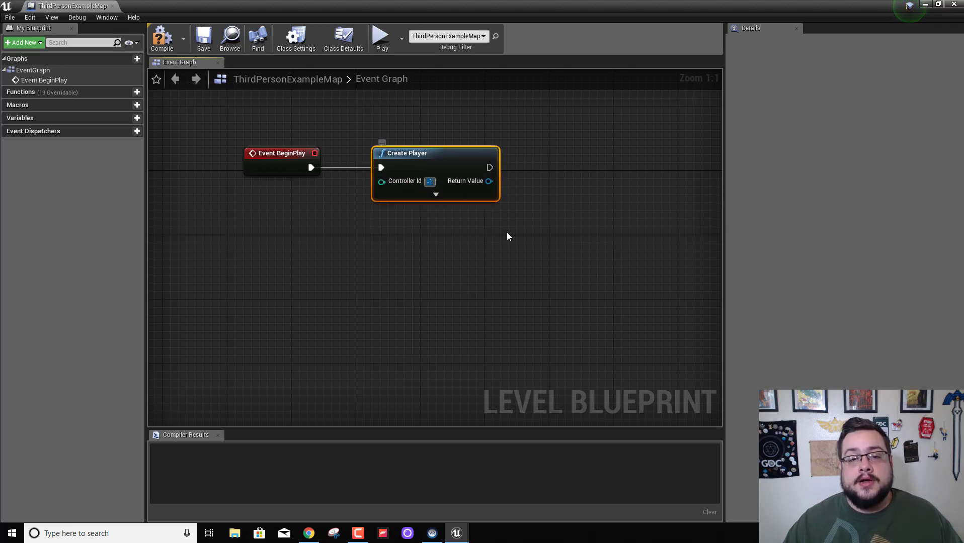
{"action": "left_click", "coordinate": [504, 214]}
{"action": "left_click", "coordinate": [480, 248]}
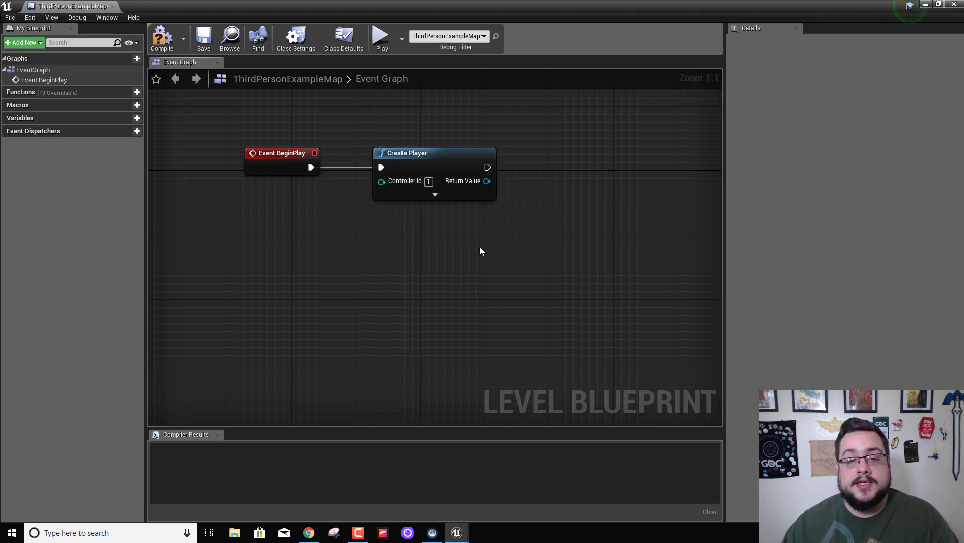
{"action": "mouse_move", "coordinate": [429, 182]}
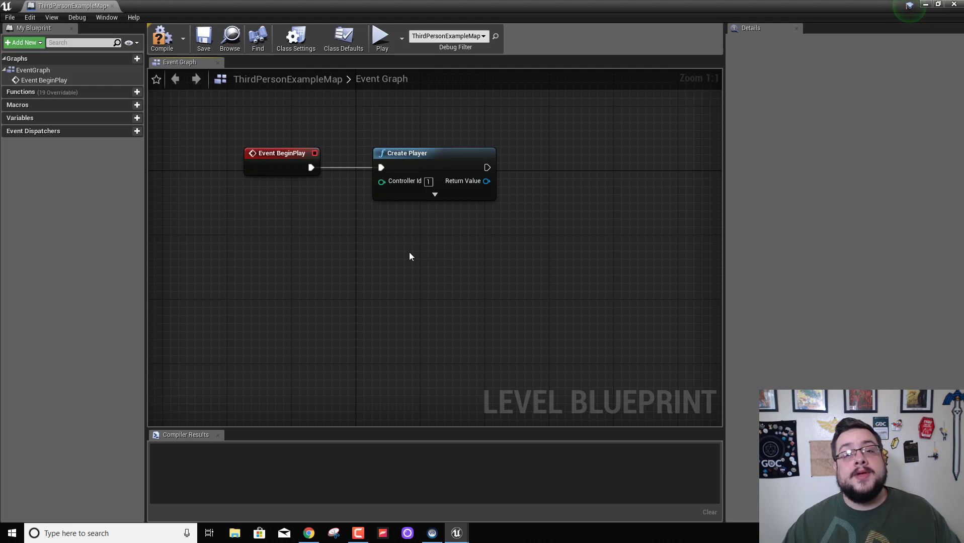
{"action": "left_click", "coordinate": [162, 40]}
Close the Level Blueprint, play the level in split screen, run and jump with the first player around the second, and stop the session.
{"action": "left_click", "coordinate": [956, 3]}
{"action": "left_click", "coordinate": [577, 34]}
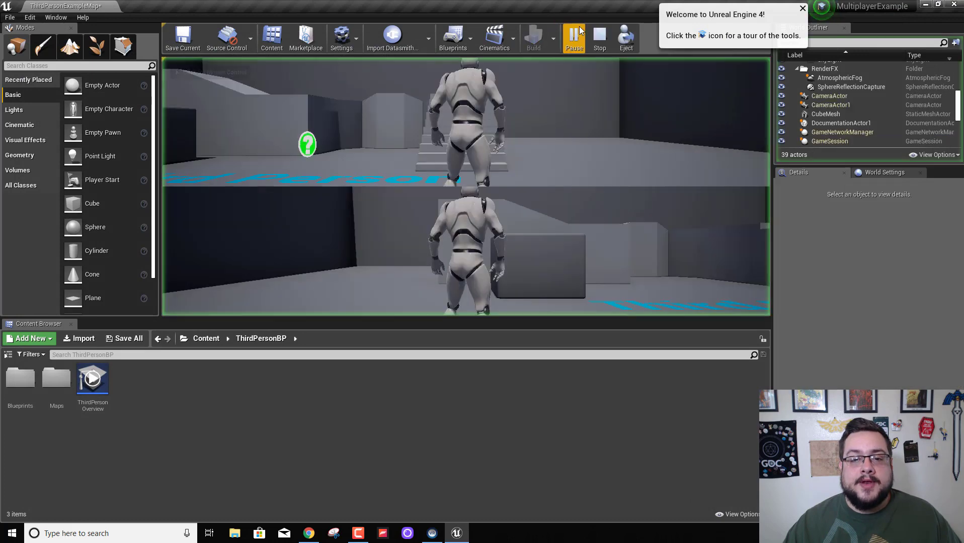
{"action": "key", "text": "w"}
{"action": "key", "text": "w"}
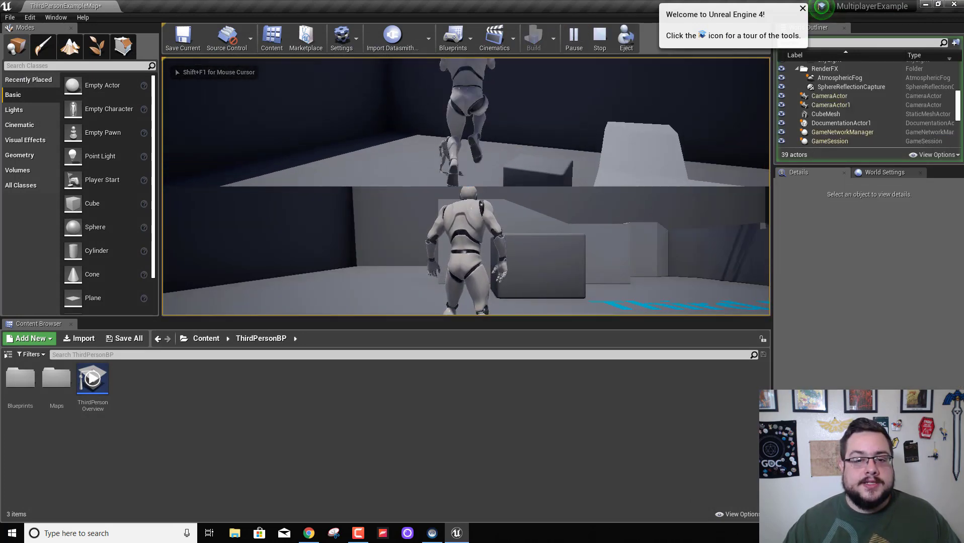
{"action": "key", "text": "space"}
{"action": "key", "text": "d"}
{"action": "key", "text": "w"}
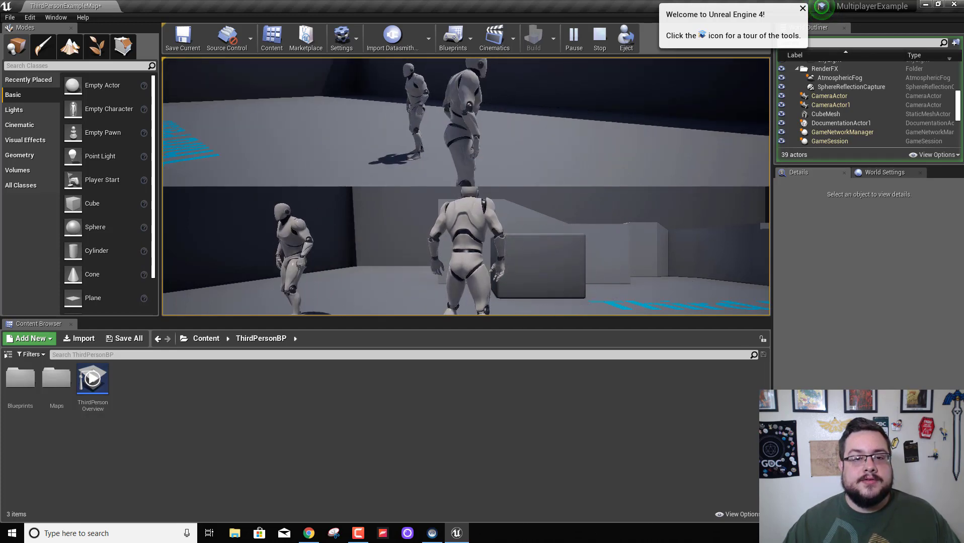
{"action": "key", "text": "w"}
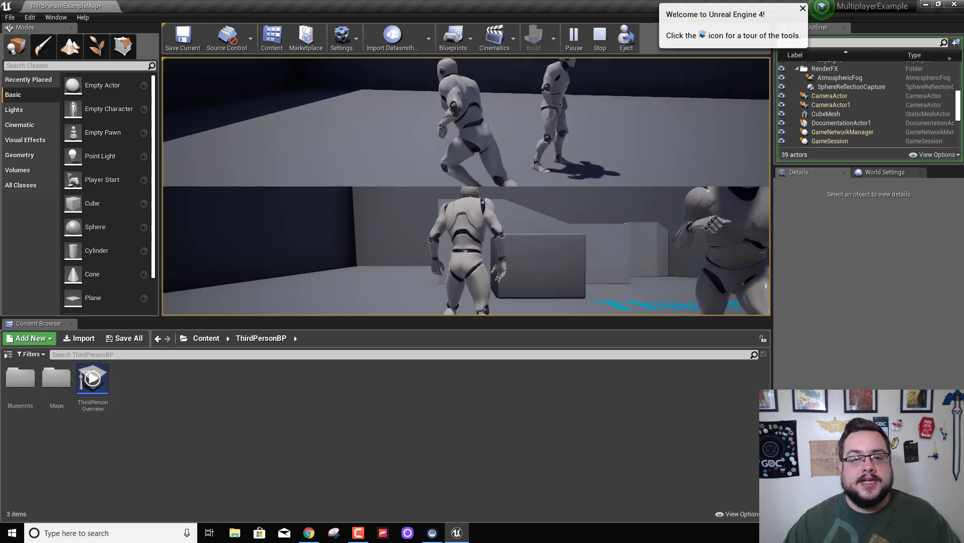
{"action": "key", "text": "w"}
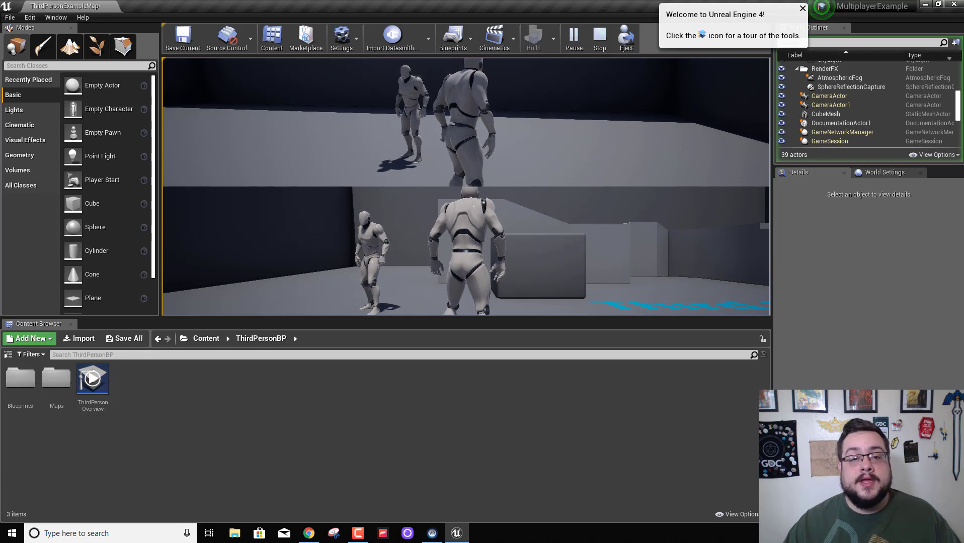
{"action": "key", "text": "Escape"}
{"action": "left_click", "coordinate": [482, 180]}
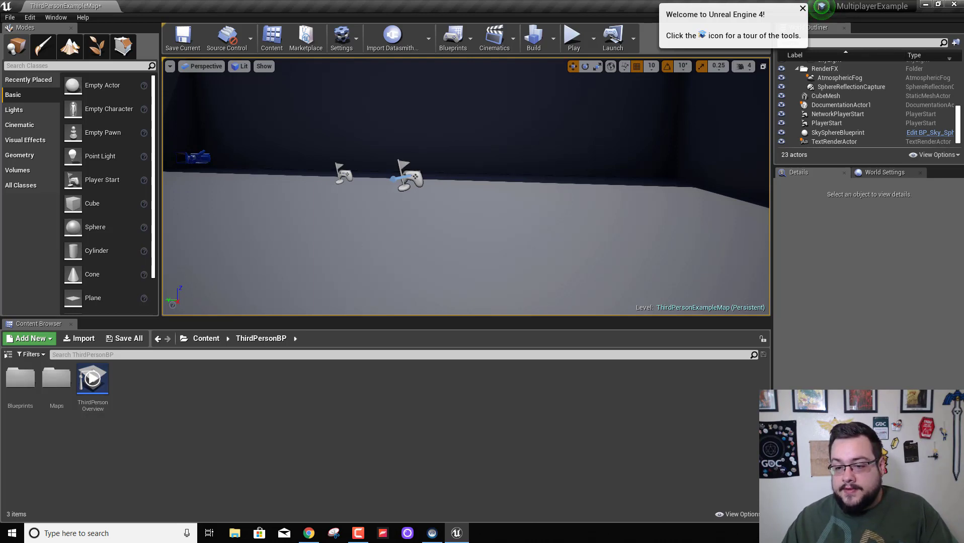
Play the level again, walk the first player up onto the staircase to check which character responds, and stop the session.
{"action": "left_click", "coordinate": [574, 40]}
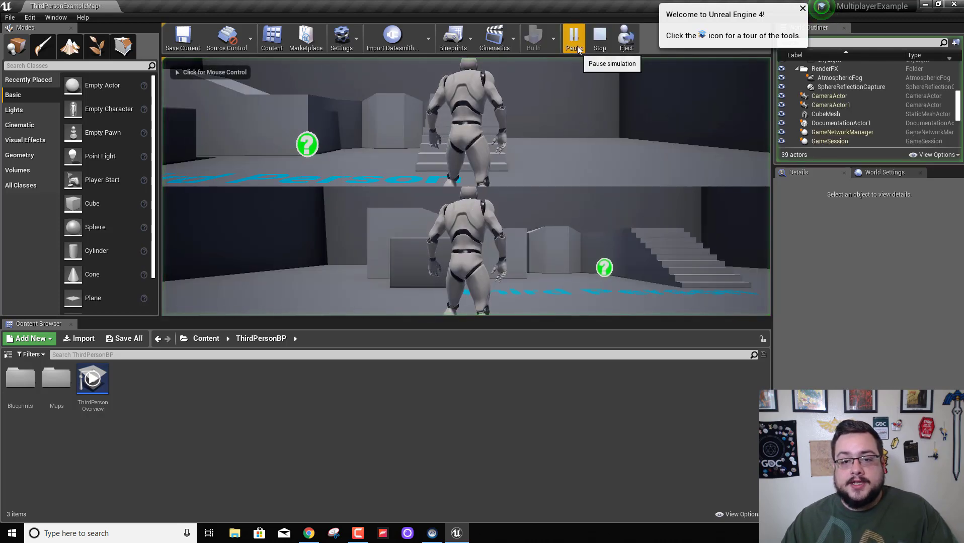
{"action": "left_click", "coordinate": [535, 95]}
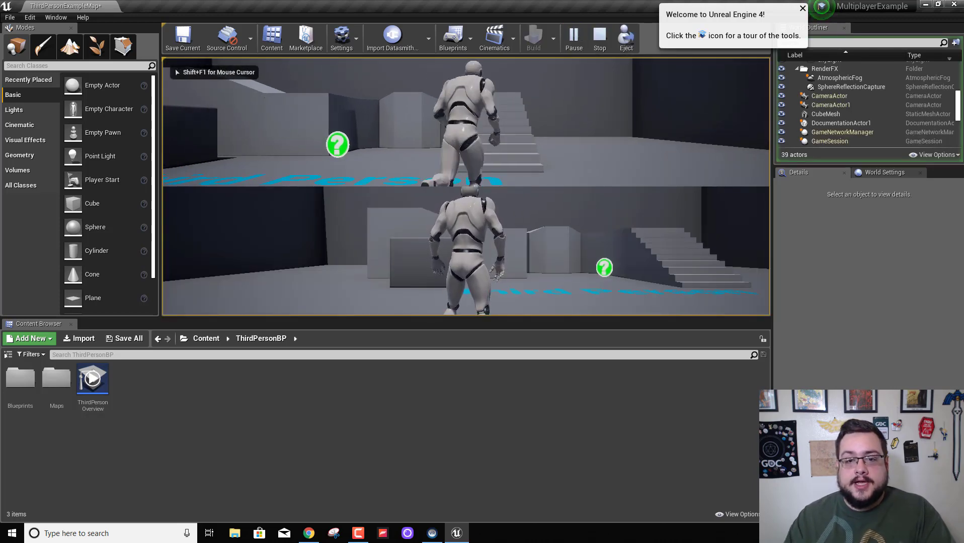
{"action": "key", "text": "s"}
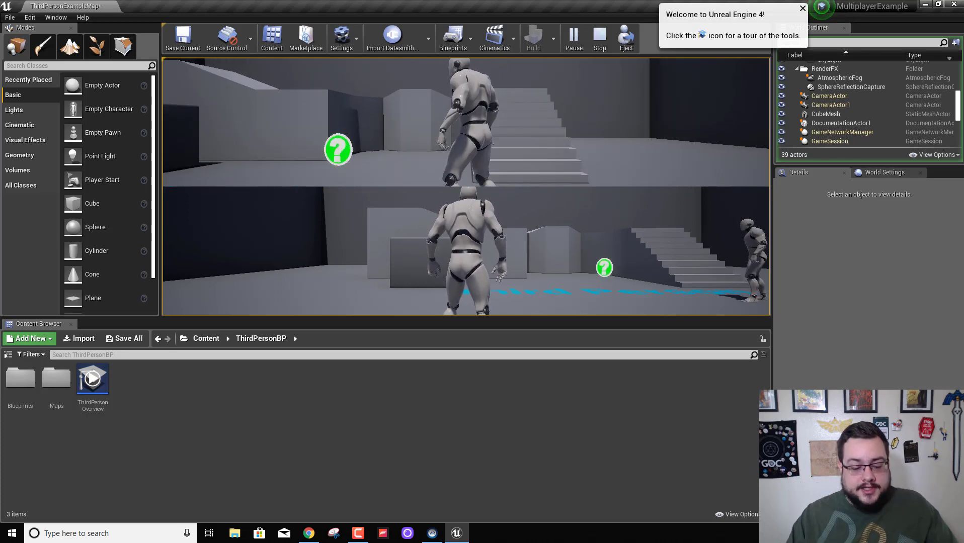
{"action": "key", "text": "w"}
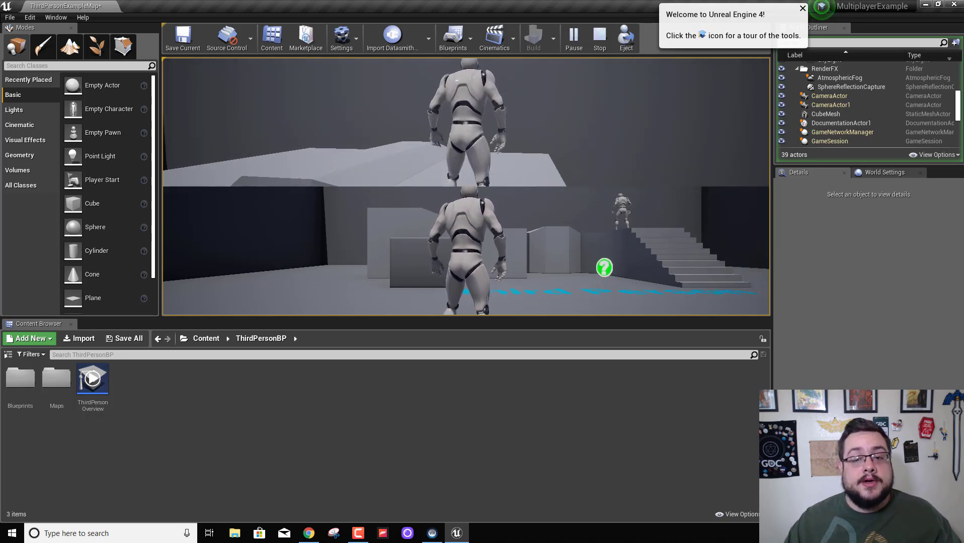
{"action": "key", "text": "Escape"}
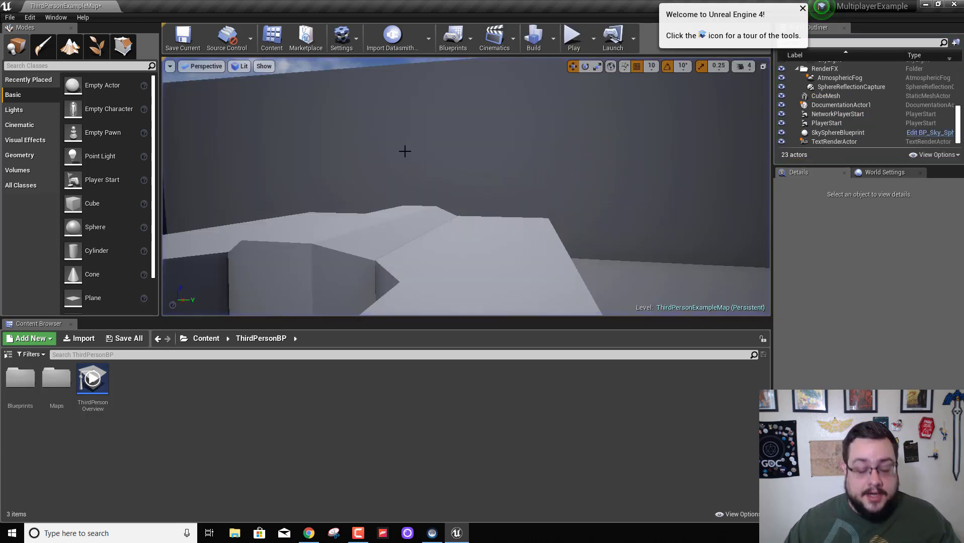
{"action": "left_click", "coordinate": [356, 158]}
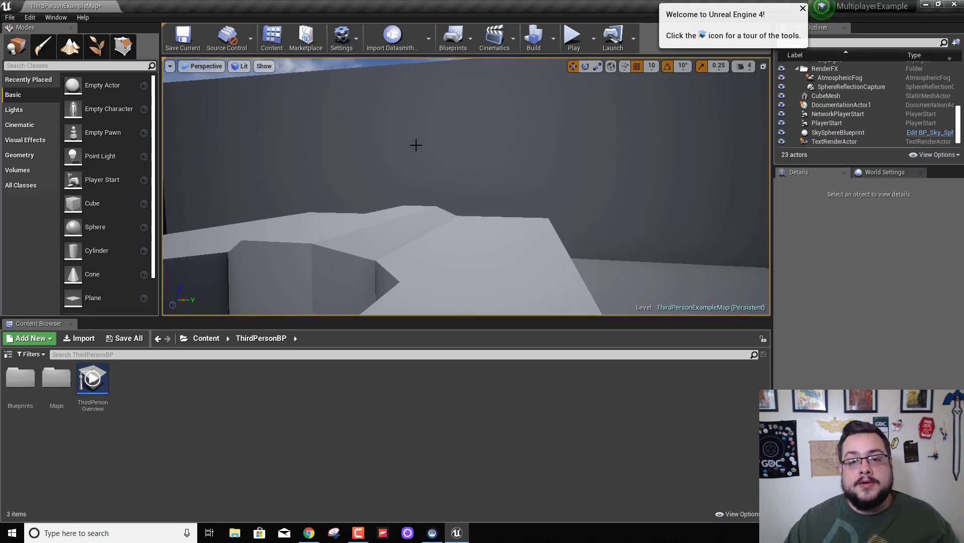
Enable Skip Assigning Gamepad to Player 1 in the project's local multiplayer settings and close the Project Settings.
{"action": "left_click", "coordinate": [342, 39]}
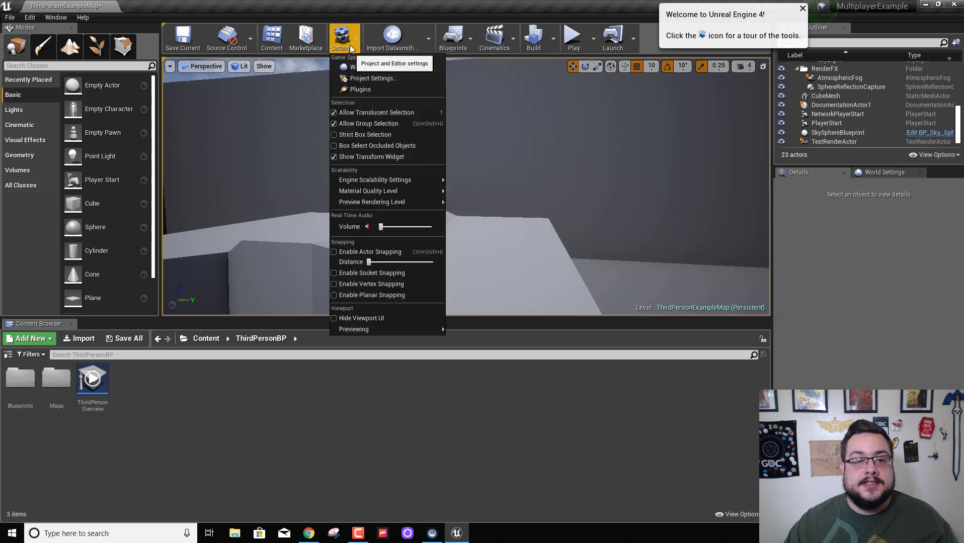
{"action": "left_click", "coordinate": [366, 78]}
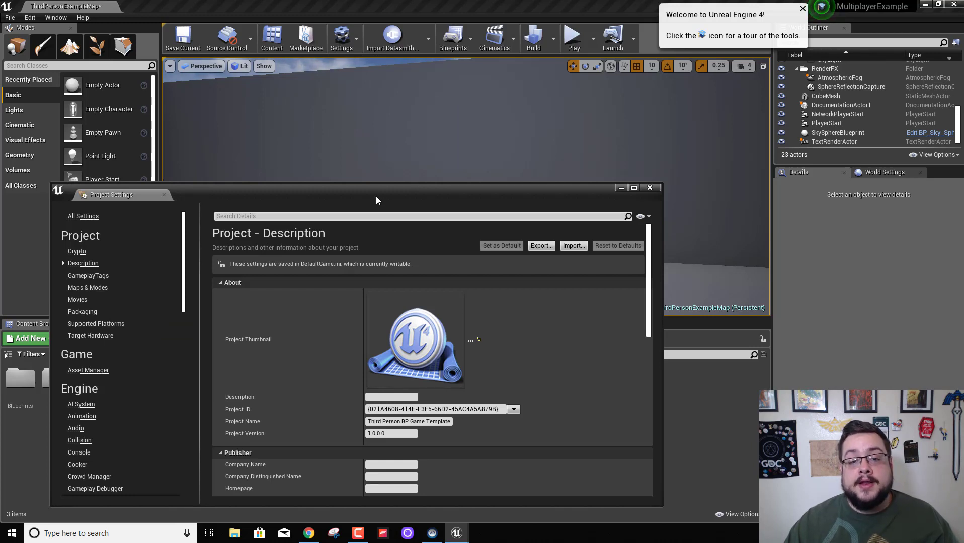
{"action": "double_click", "coordinate": [376, 197]}
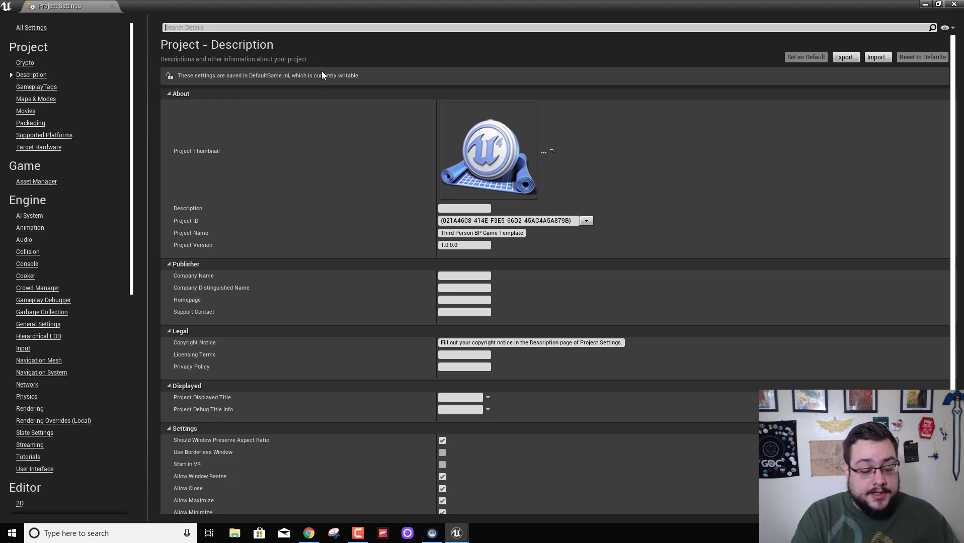
{"action": "type", "text": "gamep"}
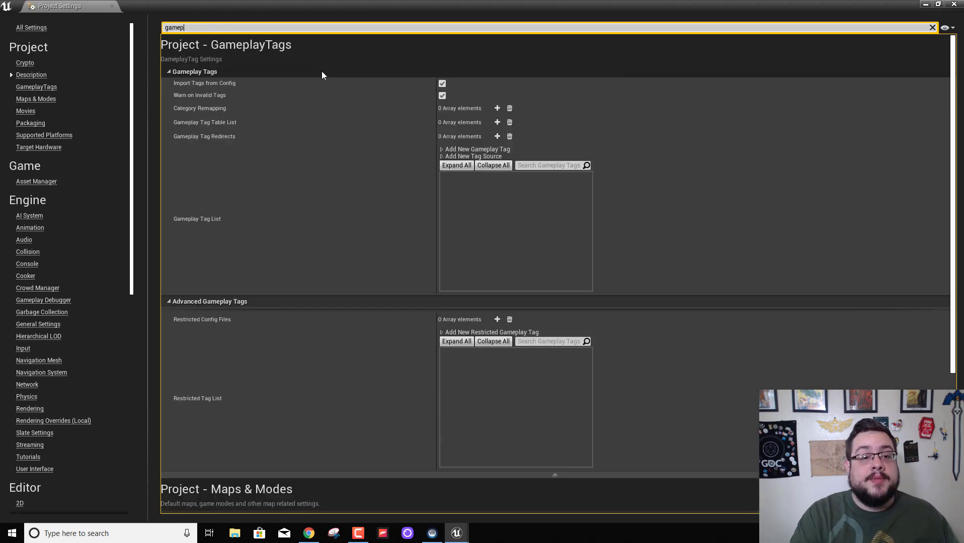
{"action": "type", "text": "a"}
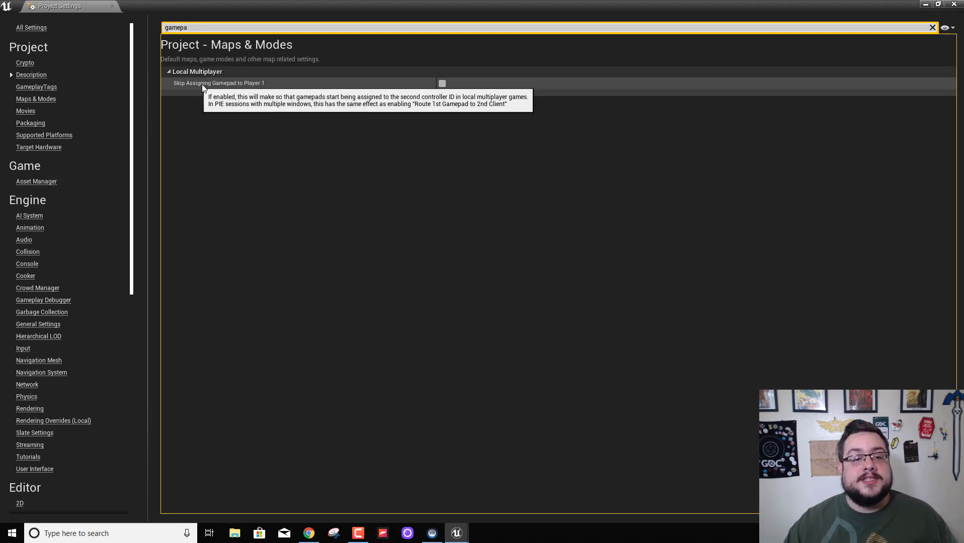
{"action": "left_click", "coordinate": [442, 84]}
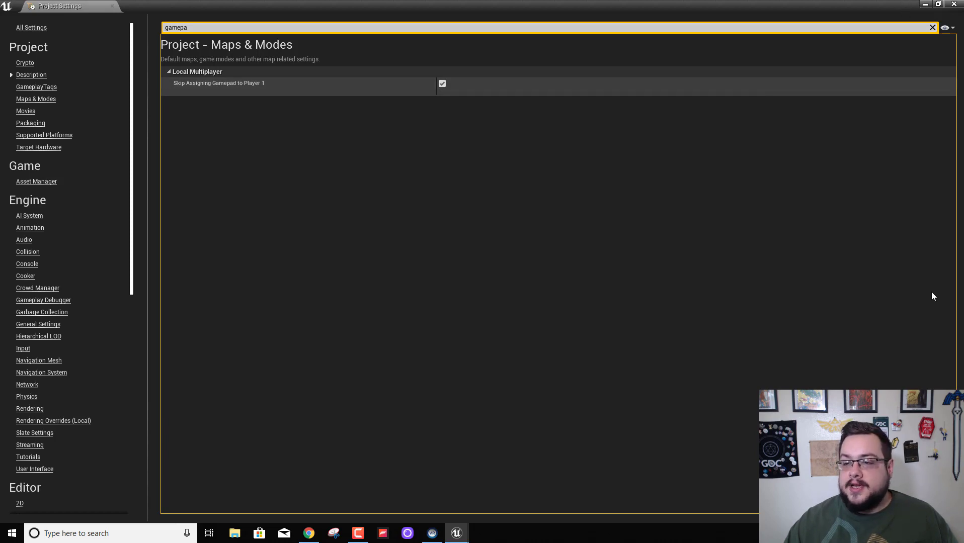
{"action": "left_click", "coordinate": [954, 4]}
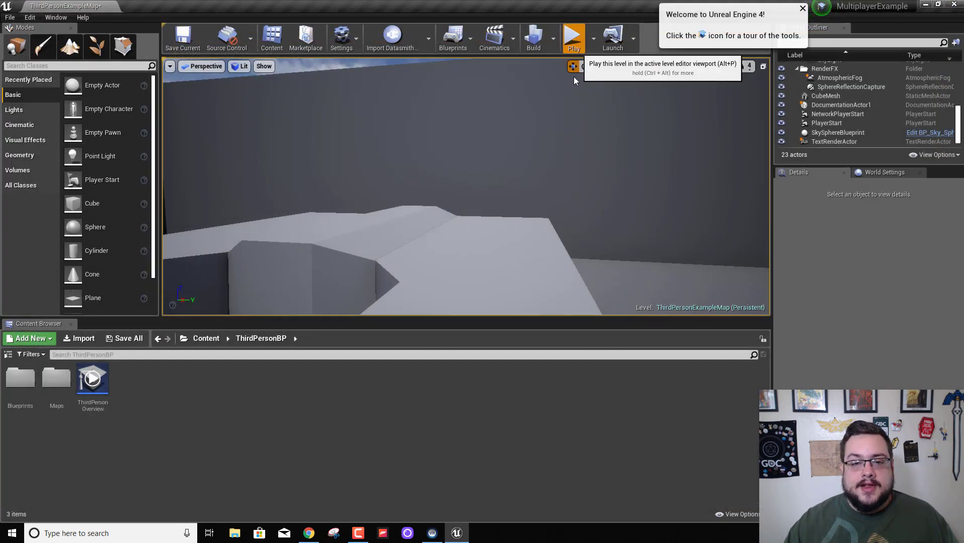
Play-test the level with keyboard control on player one and the gamepad on player two, and stop the session.
{"action": "left_click", "coordinate": [573, 35]}
{"action": "key", "text": "w"}
{"action": "key", "text": "a"}
{"action": "key", "text": "d"}
{"action": "key", "text": "s"}
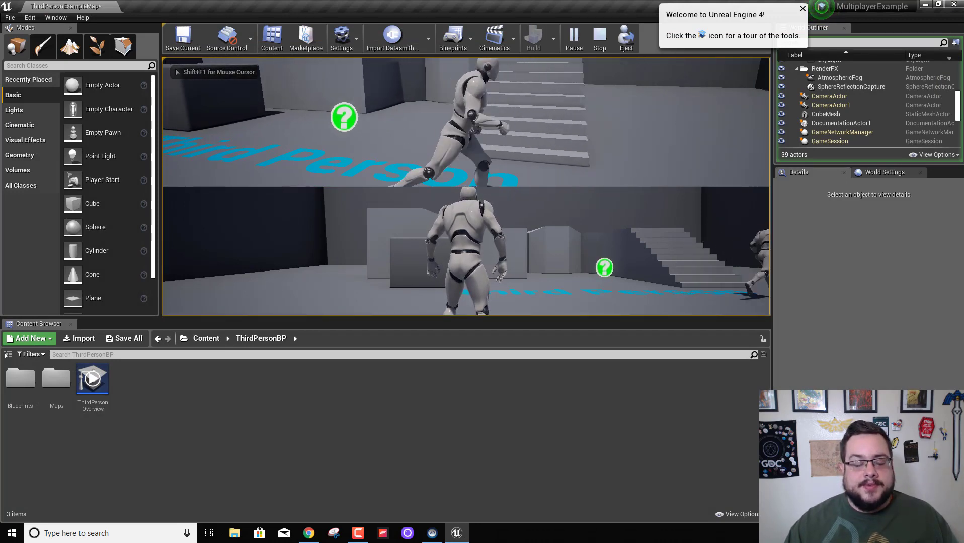
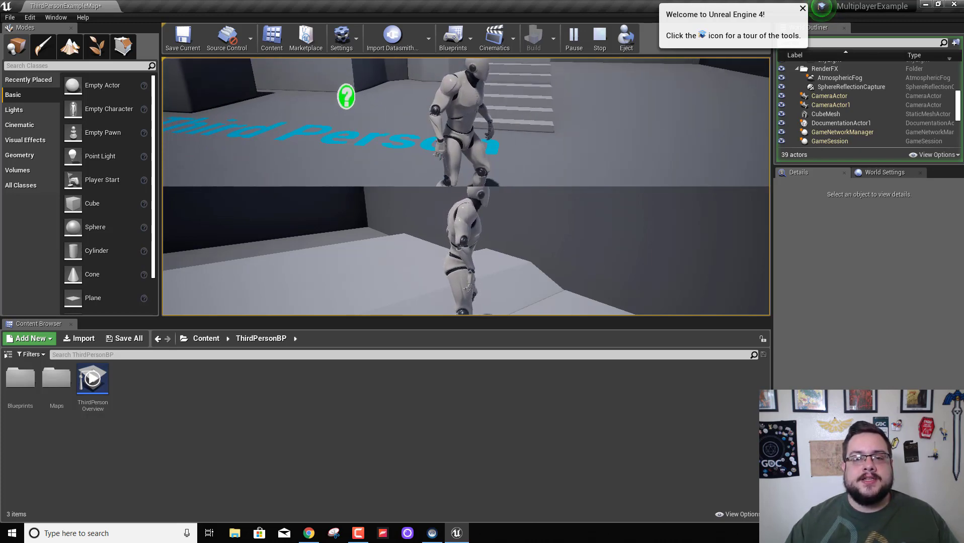
{"action": "key", "text": "Escape"}
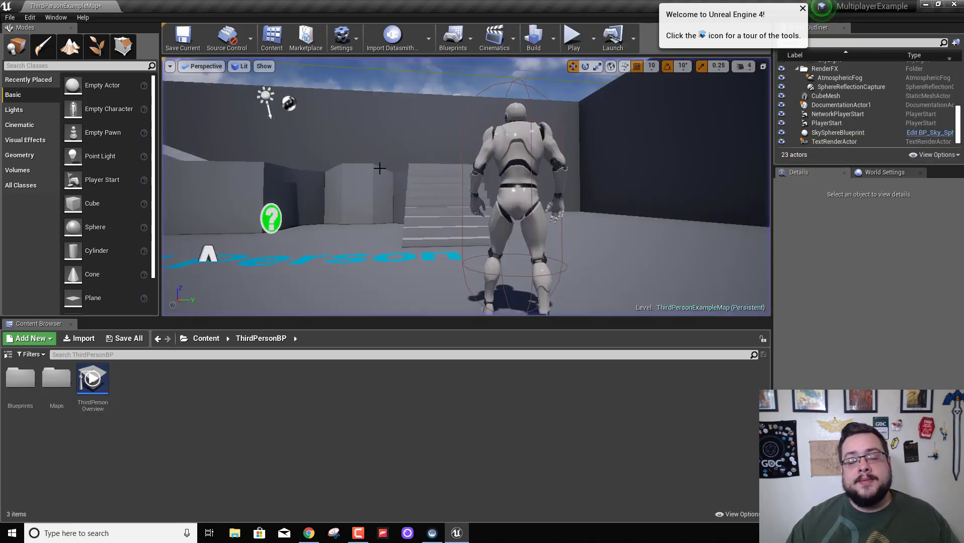
{"action": "right_click_drag", "start_coordinate": [344, 172], "coordinate": [387, 217]}
{"action": "key", "text": "s"}
{"action": "right_click_drag", "start_coordinate": [381, 172], "coordinate": [360, 171]}
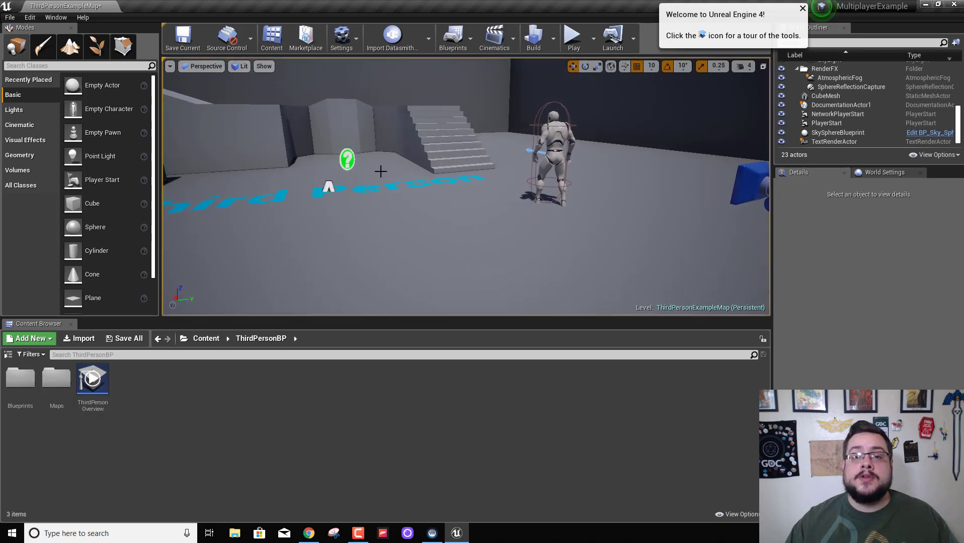
Set the Two Player Splitscreen Layout to Vertical in the project's local multiplayer settings.
{"action": "left_click", "coordinate": [351, 41]}
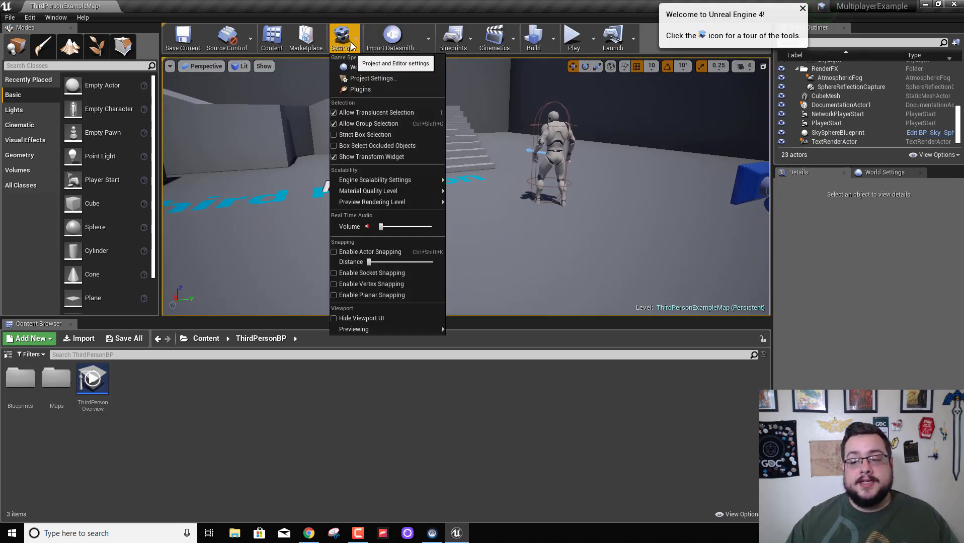
{"action": "left_click", "coordinate": [355, 79]}
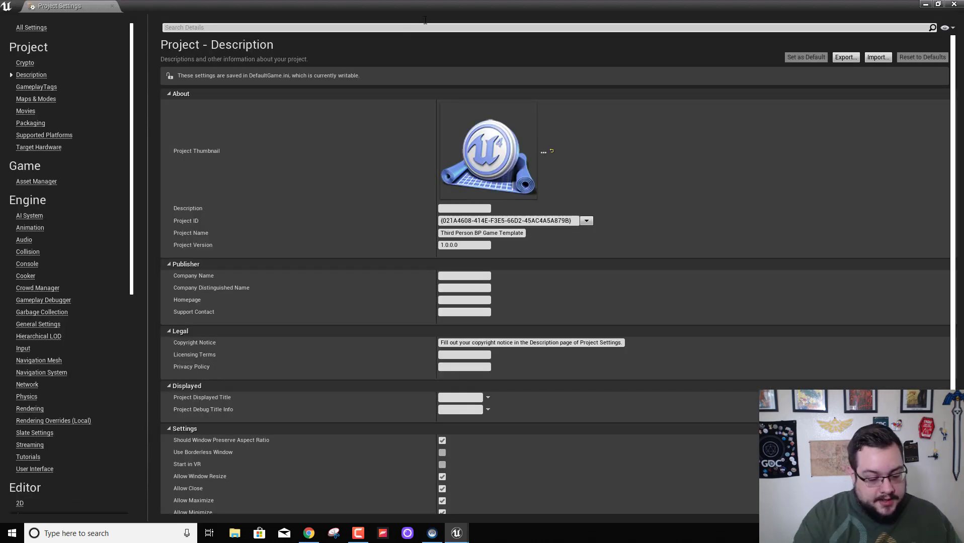
{"action": "left_click", "coordinate": [425, 20]}
{"action": "type", "text": "split"}
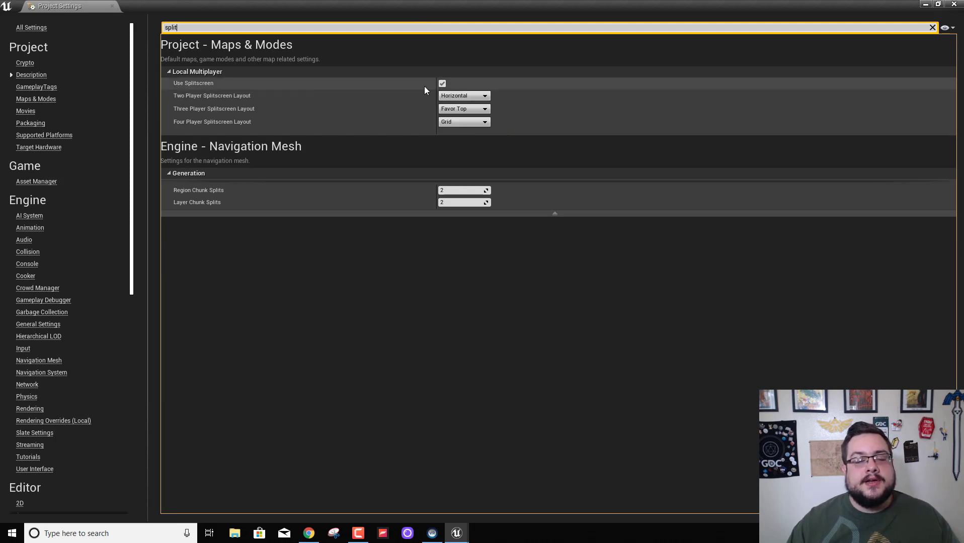
{"action": "left_click", "coordinate": [447, 97]}
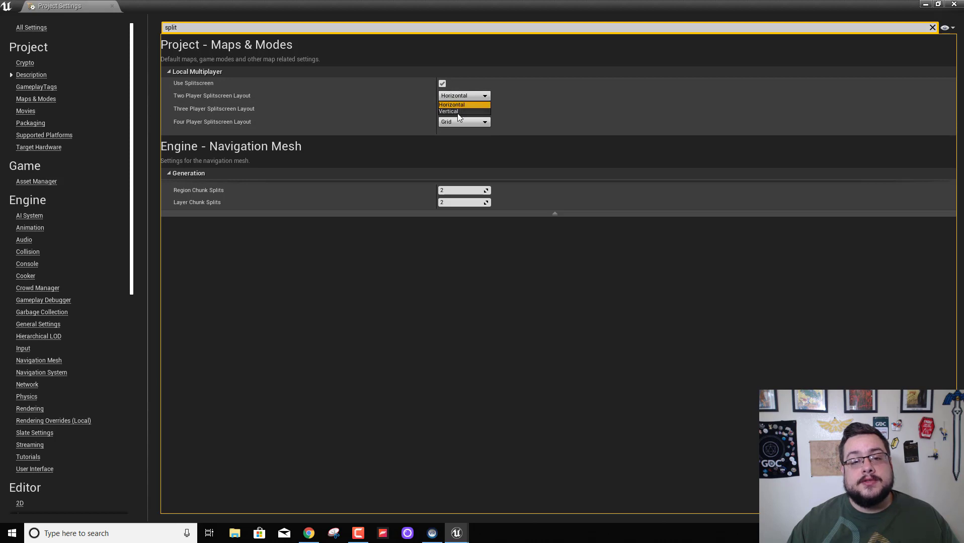
{"action": "left_click", "coordinate": [457, 112]}
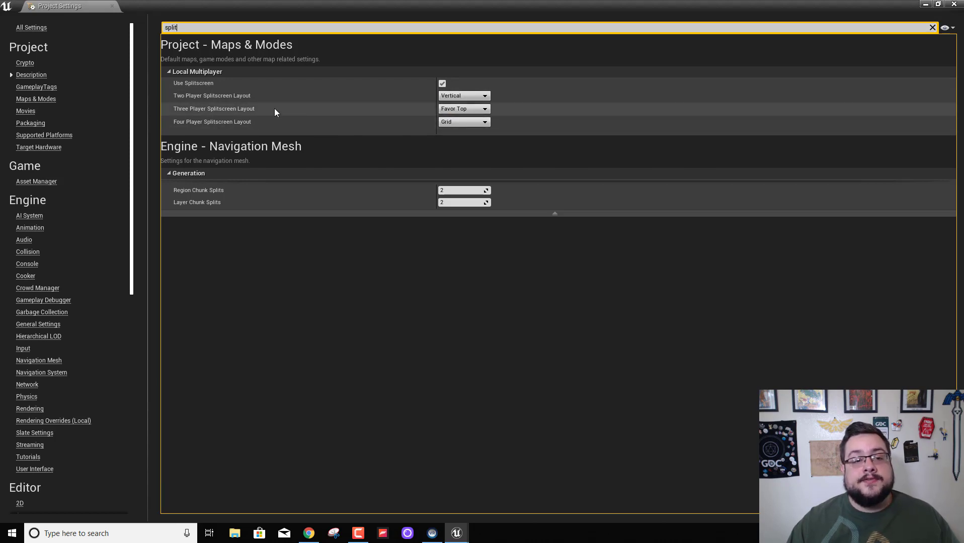
Examine the layout options for three-player and two-player split screen, keeping Favor Top and Vertical, and close the Project Settings.
{"action": "left_click", "coordinate": [462, 109]}
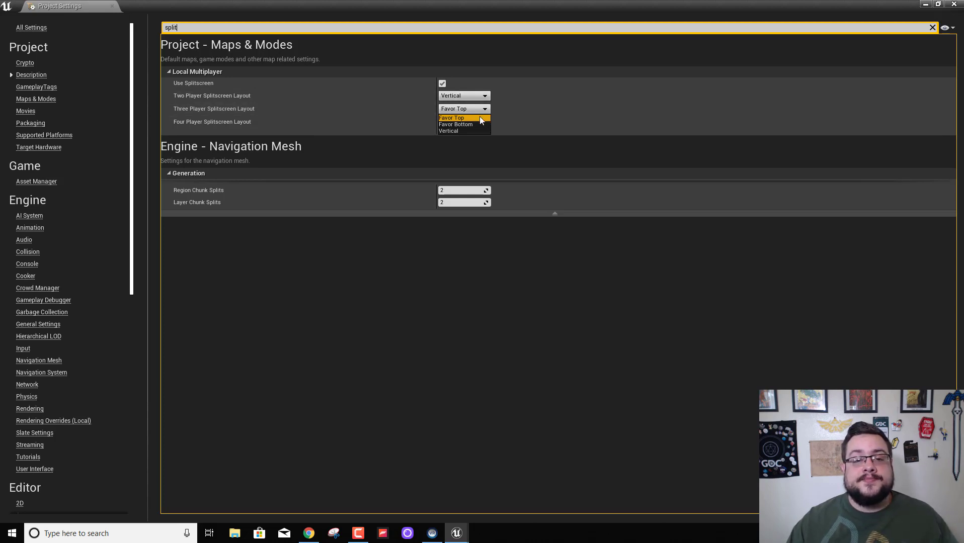
{"action": "left_click", "coordinate": [487, 111]}
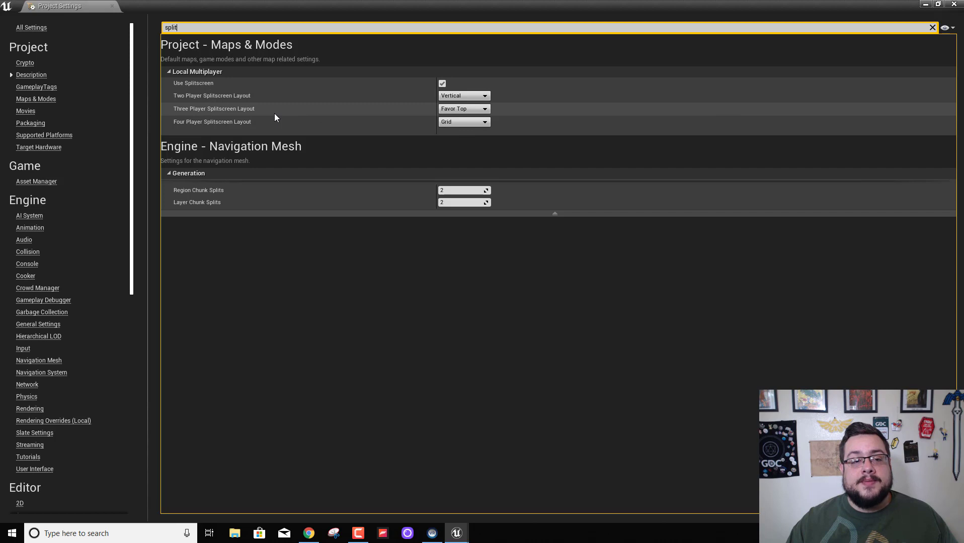
{"action": "left_click", "coordinate": [456, 109]}
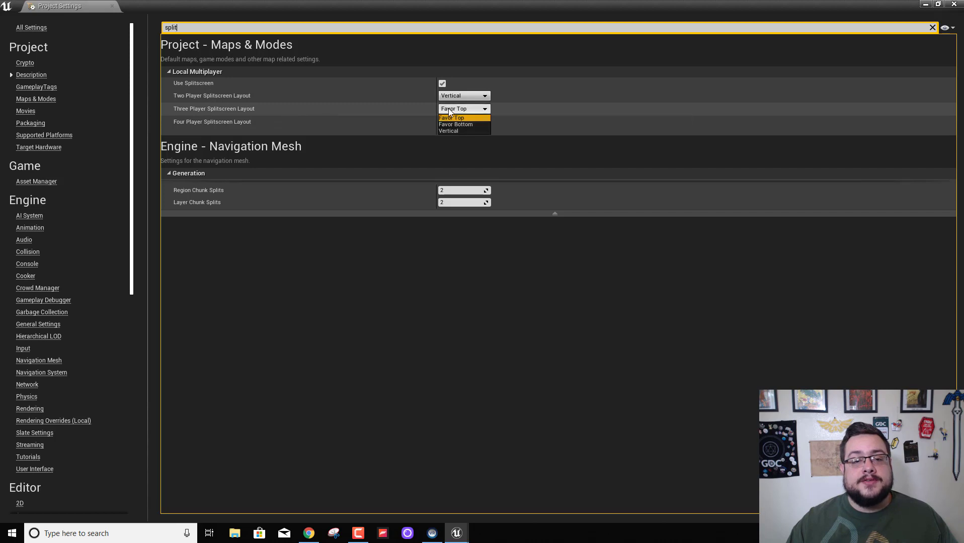
{"action": "left_click", "coordinate": [474, 119]}
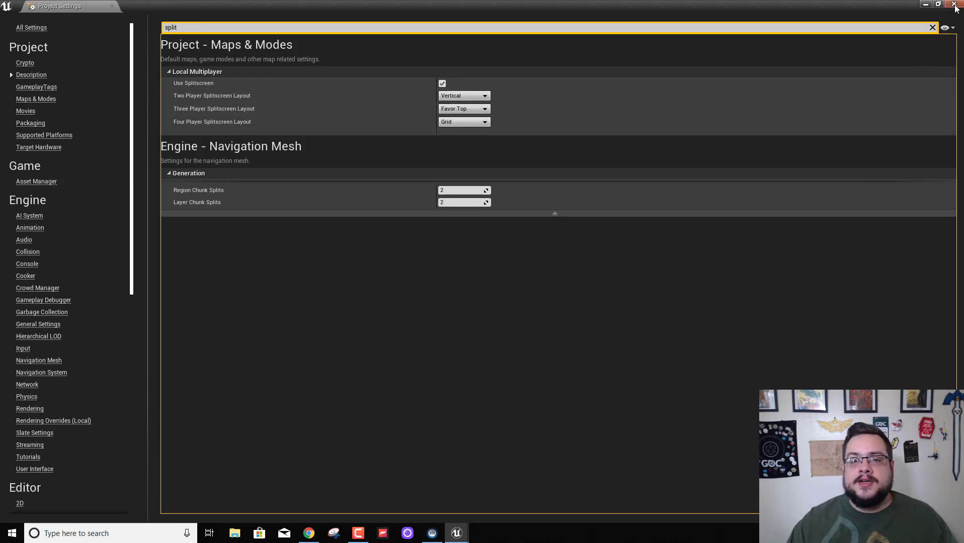
{"action": "left_click", "coordinate": [460, 97]}
{"action": "left_click", "coordinate": [459, 96]}
{"action": "left_click", "coordinate": [952, 4]}
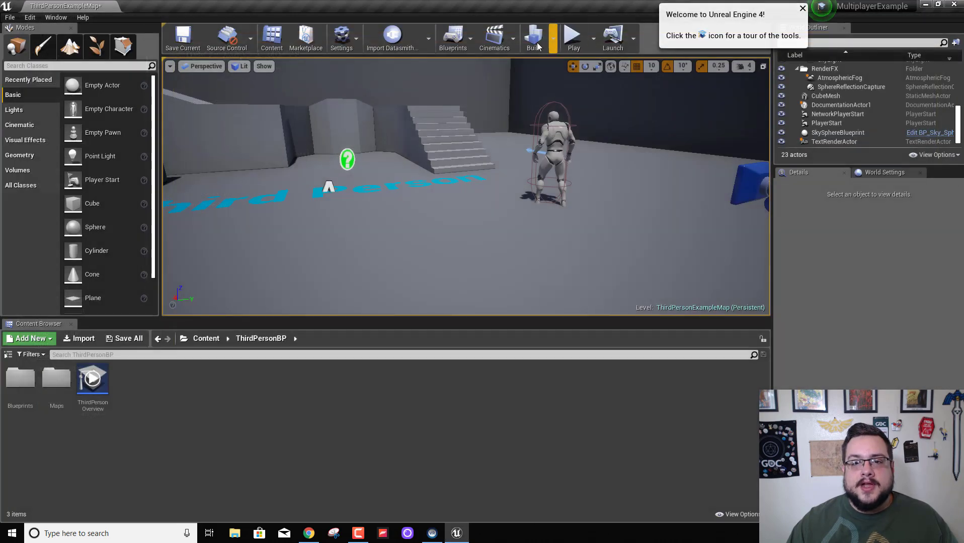
Play the level with the vertical split screen and test both players by running and jumping over the stairs and blocks.
{"action": "left_click", "coordinate": [573, 42]}
{"action": "left_click", "coordinate": [541, 188]}
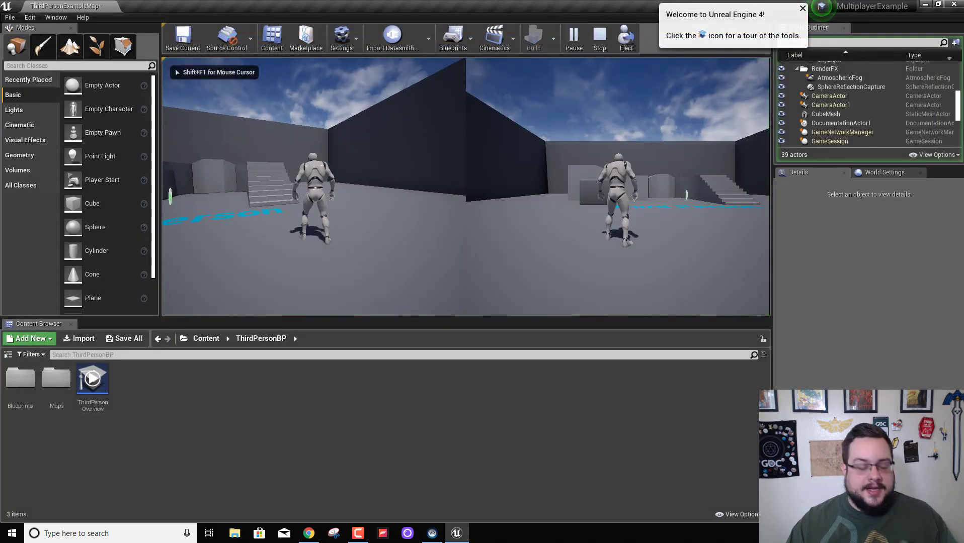
{"action": "key", "text": "w"}
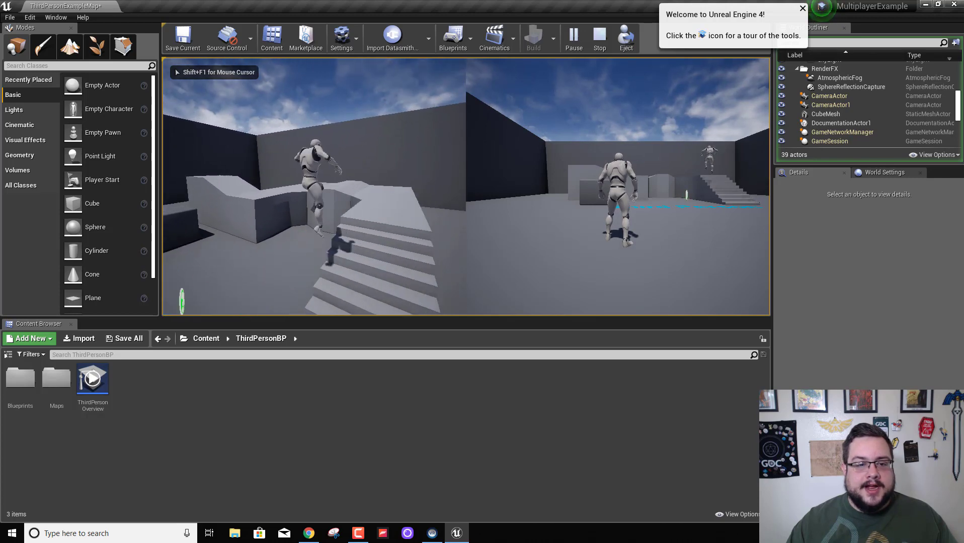
{"action": "key", "text": "space"}
{"action": "key", "text": "w"}
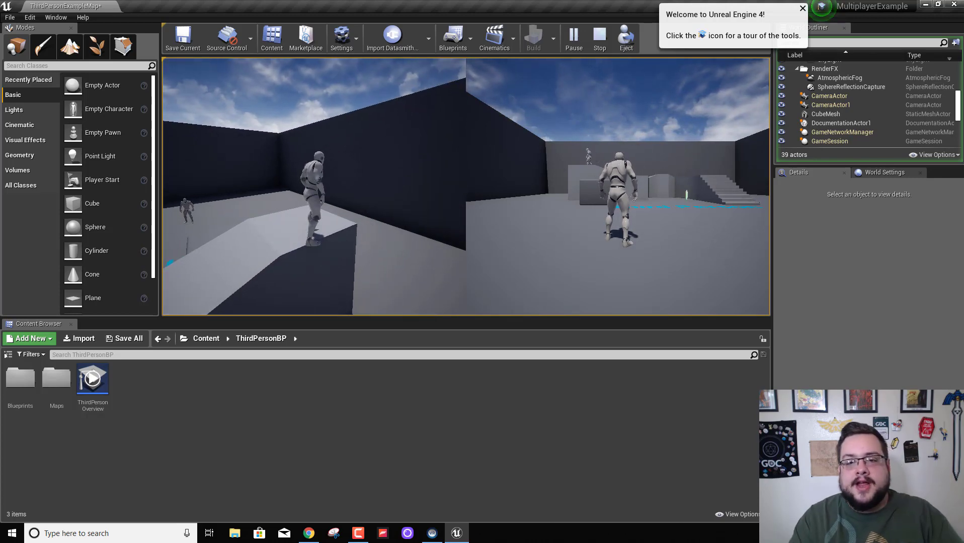
{"action": "key", "text": "w"}
{"action": "key", "text": "space"}
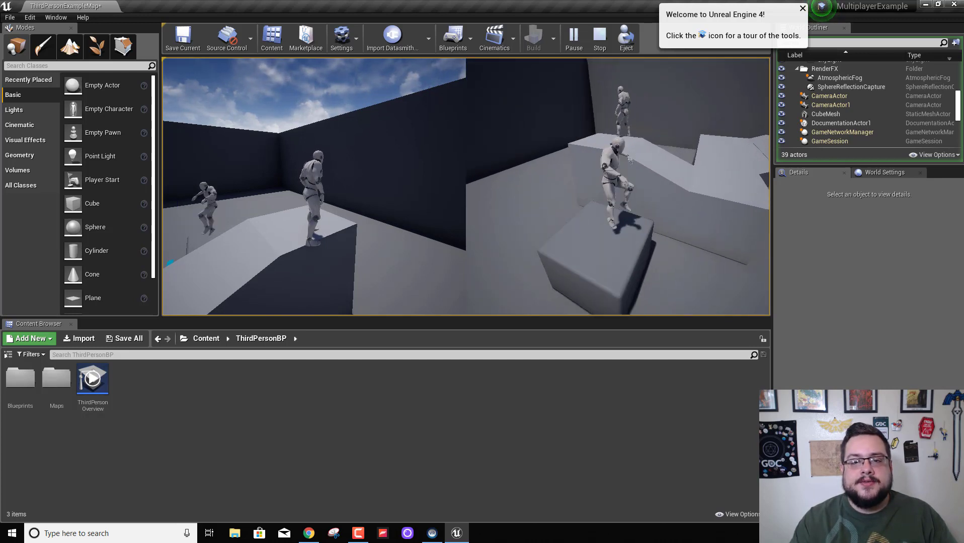
{"action": "key", "text": "w"}
{"action": "key", "text": "space"}
{"action": "key", "text": "s"}
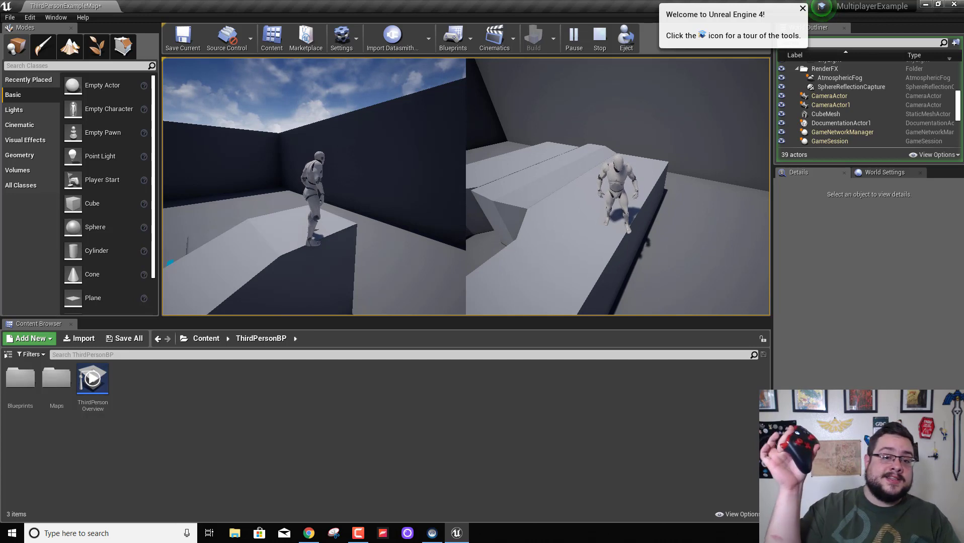